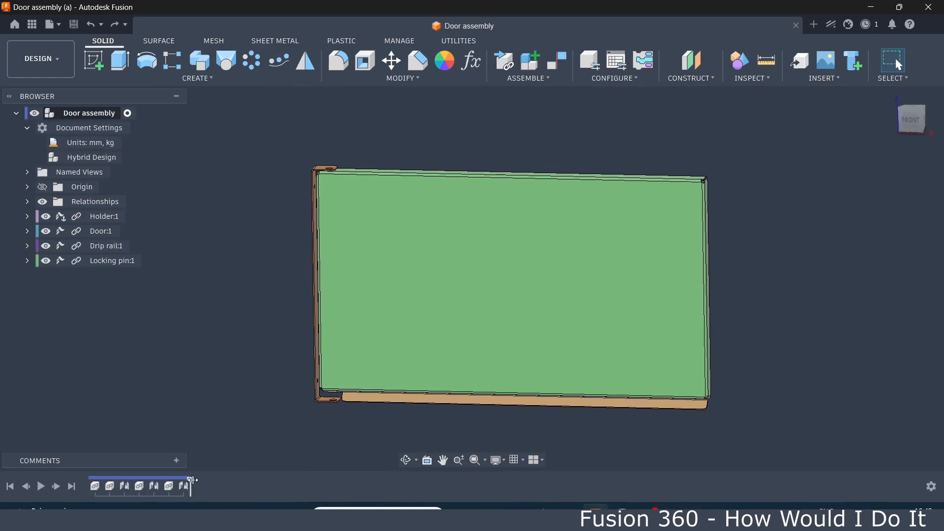
Step: Roll the timeline back to just after the Holder and choose the Blind Round Low rivet DIN 7337:1991 from a fastener search for 7337
{"action": "left_click_drag", "start_coordinate": [192, 479], "coordinate": [102, 472]}
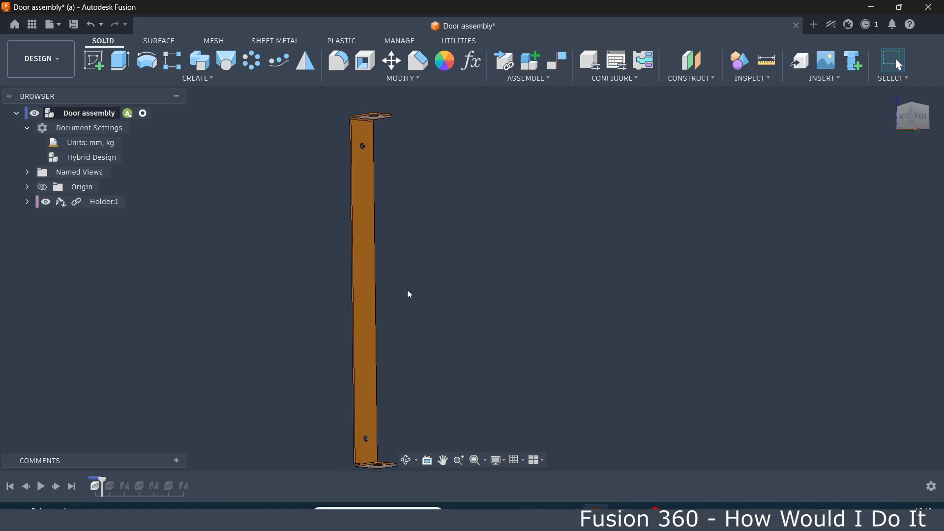
{"action": "left_click", "coordinate": [832, 78]}
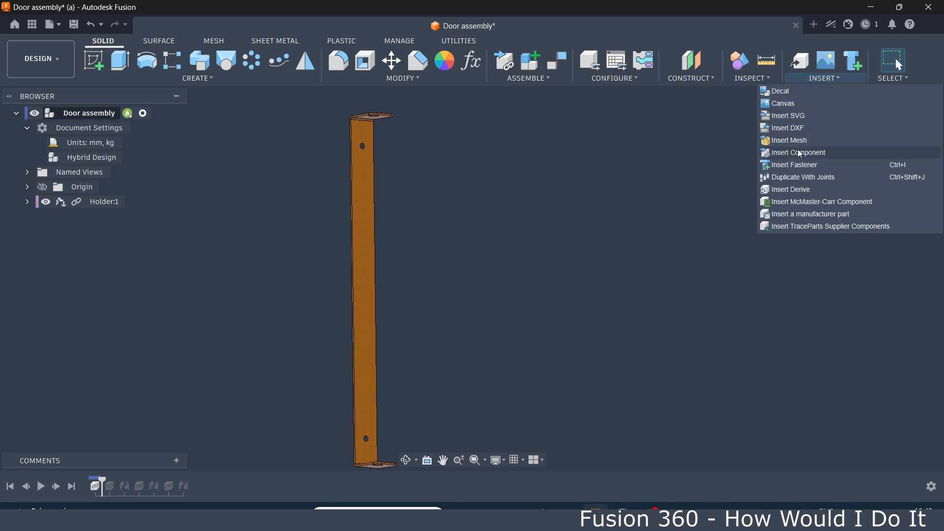
{"action": "left_click", "coordinate": [787, 170]}
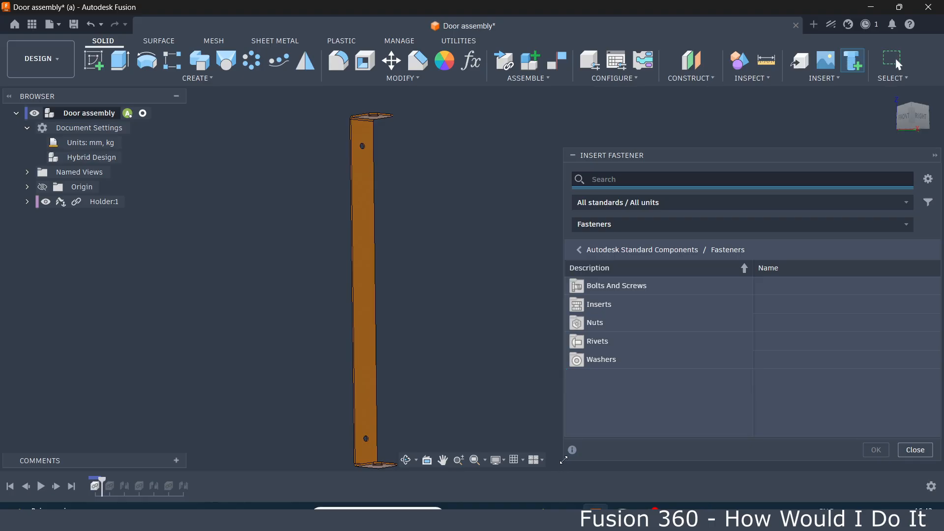
{"action": "mouse_move", "coordinate": [563, 461]}
{"action": "left_mouse_down"}
{"action": "mouse_move", "coordinate": [601, 377]}
{"action": "mouse_move", "coordinate": [565, 417]}
{"action": "mouse_move", "coordinate": [563, 448]}
{"action": "left_mouse_up"}
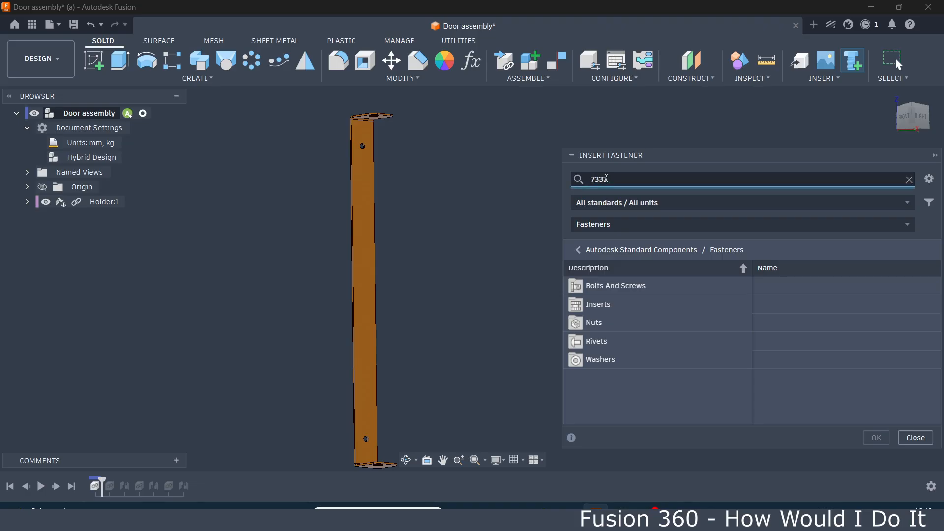
{"action": "key", "text": "Return"}
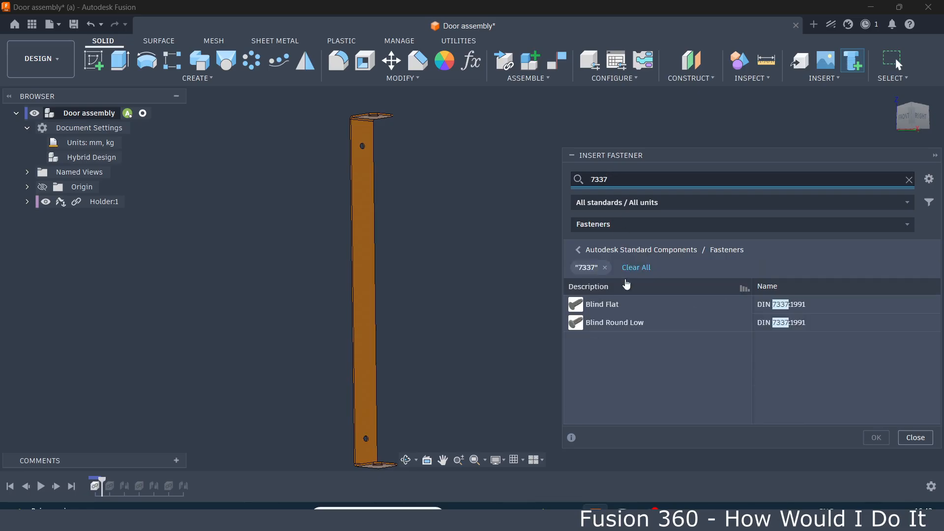
{"action": "left_click", "coordinate": [615, 323]}
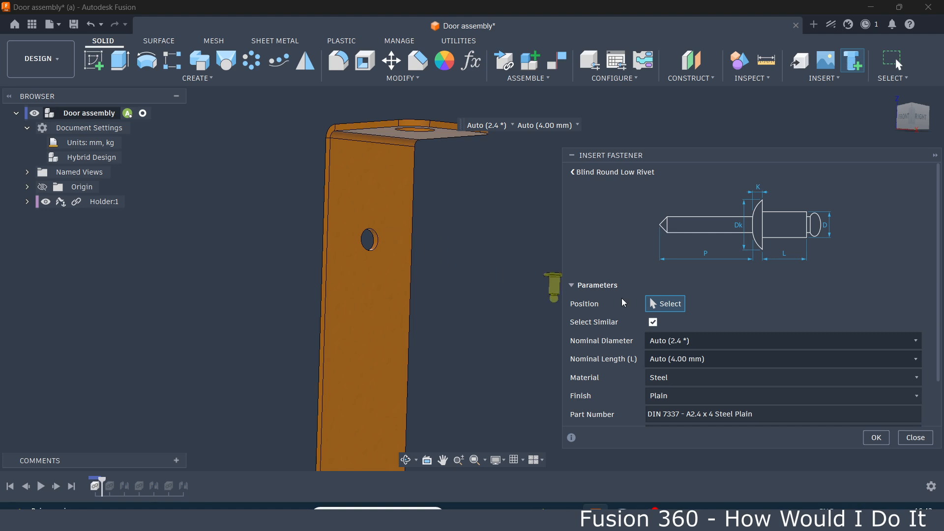
Step: Insert blind rivets with nominal diameter 4 and 12 mm length into the two holes in the Holder's long vertical face
{"action": "left_click", "coordinate": [692, 342]}
{"action": "left_click", "coordinate": [667, 396]}
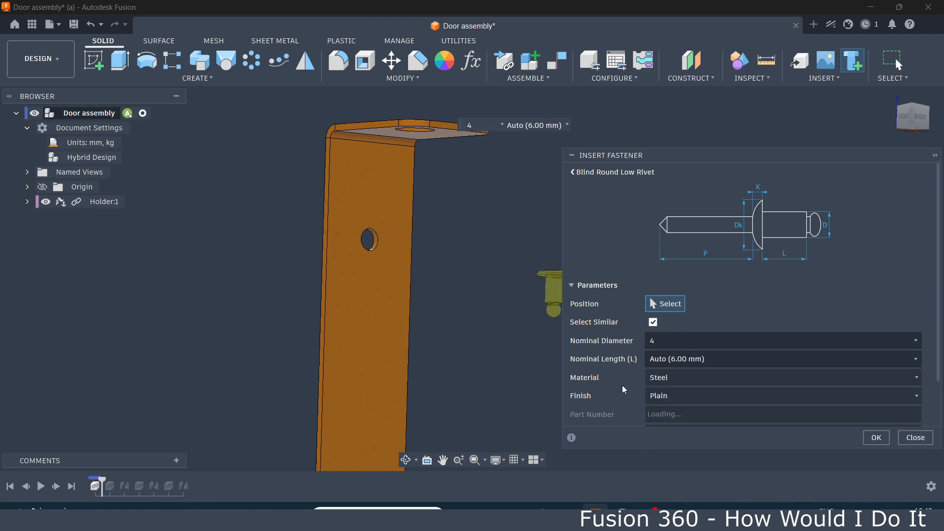
{"action": "left_click", "coordinate": [379, 233]}
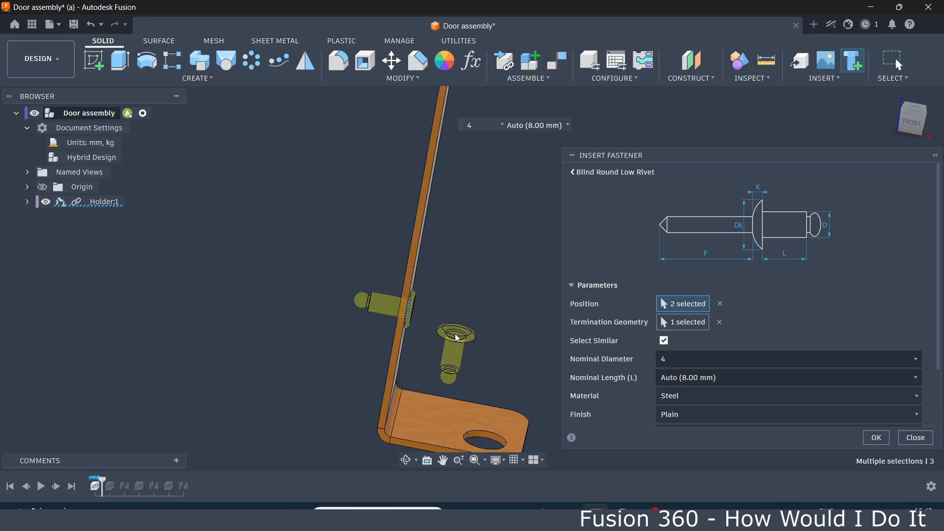
{"action": "left_click", "coordinate": [723, 375]}
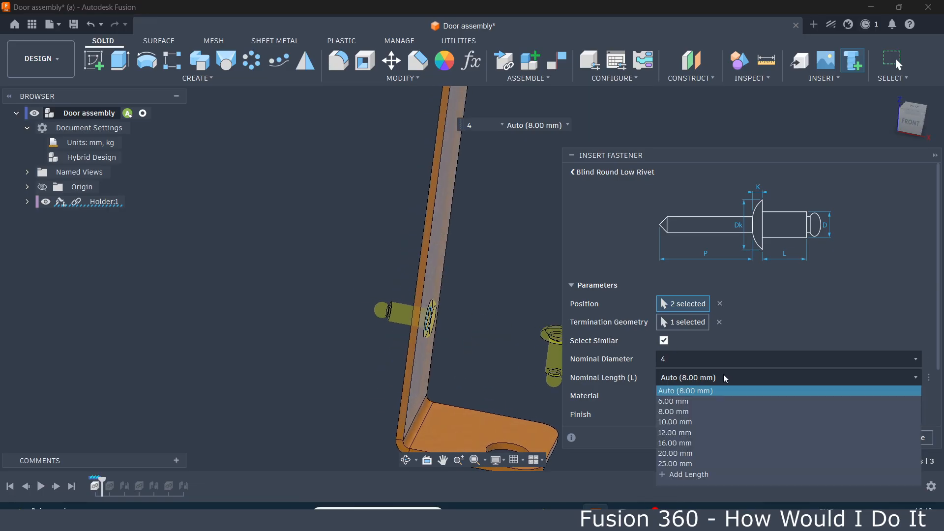
{"action": "left_click", "coordinate": [687, 433]}
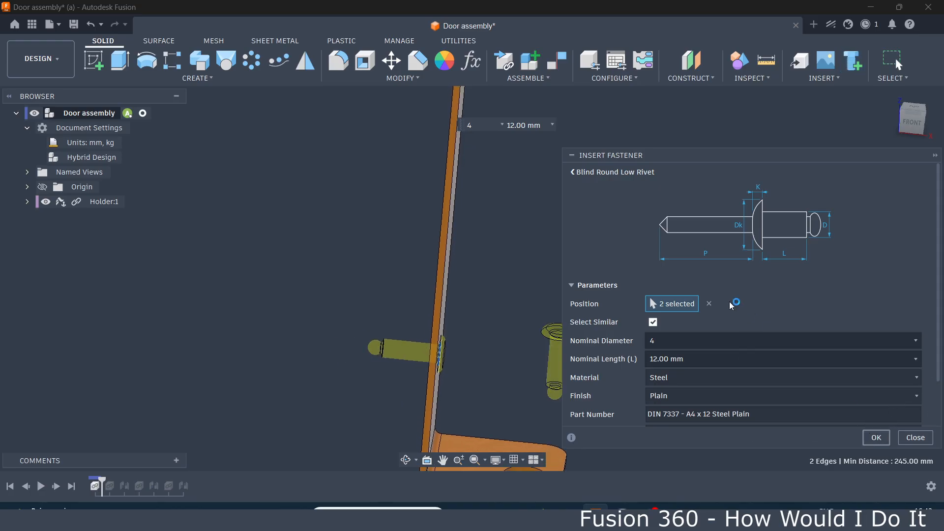
{"action": "middle_click_drag", "start_coordinate": [588, 231], "coordinate": [512, 202], "text": "shift"}
{"action": "scroll", "coordinate": [512, 202], "scroll_direction": "down", "scroll_amount": 4}
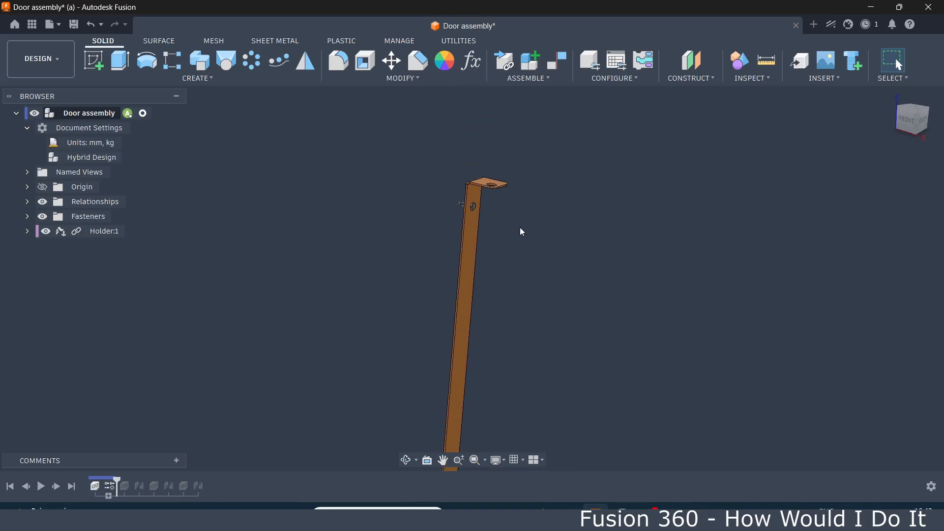
Step: Search the fastener library for 4027 and choose the NS-EN ISO 4027:2003 hex socket set screw with cone point
{"action": "middle_click_drag", "start_coordinate": [606, 196], "coordinate": [647, 189], "text": "shift"}
{"action": "left_click", "coordinate": [823, 78]}
{"action": "left_click", "coordinate": [785, 166]}
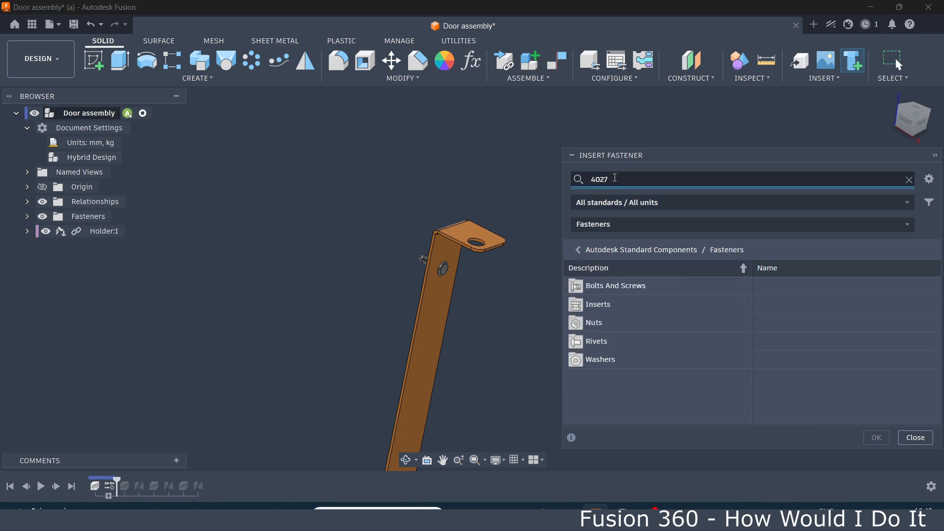
{"action": "type", "text": "4027"}
{"action": "key", "text": "Return"}
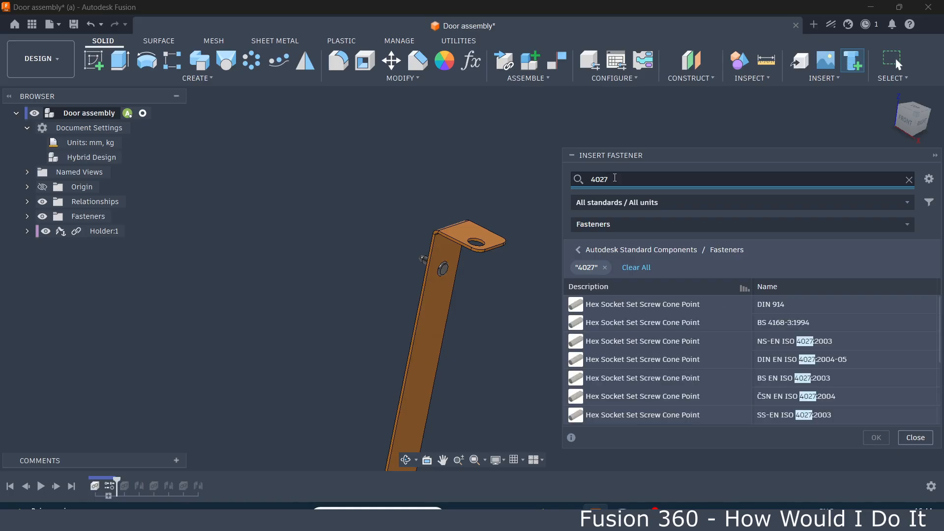
{"action": "left_click", "coordinate": [643, 342]}
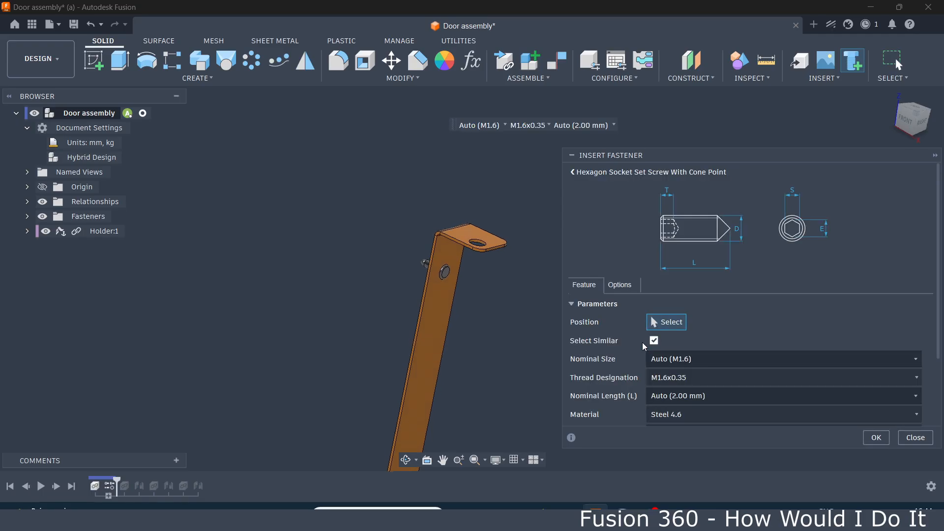
Step: Insert an M8 cone-point set screw, 40 mm long, into the hole in the Holder's upper flange
{"action": "left_click", "coordinate": [715, 357]}
{"action": "left_click", "coordinate": [678, 276]}
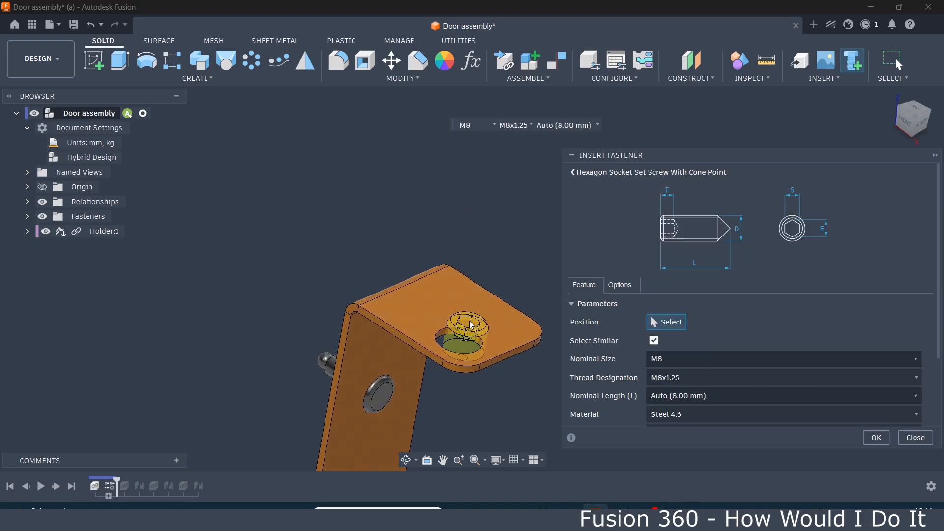
{"action": "left_click", "coordinate": [468, 327]}
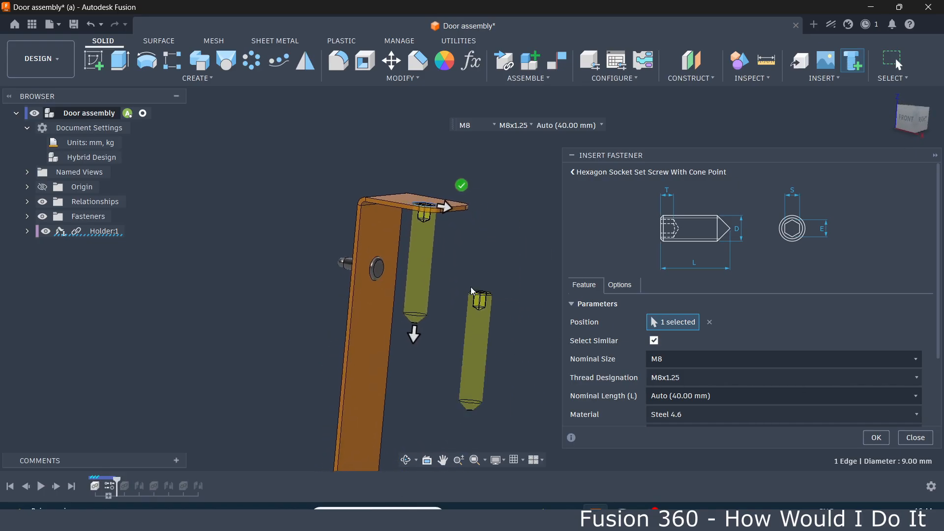
{"action": "left_click", "coordinate": [730, 396]}
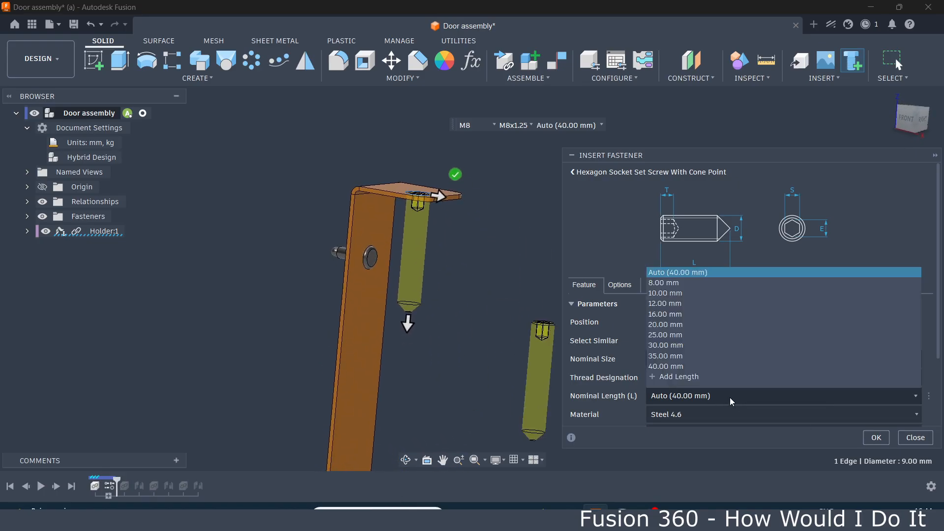
{"action": "left_click", "coordinate": [666, 325]}
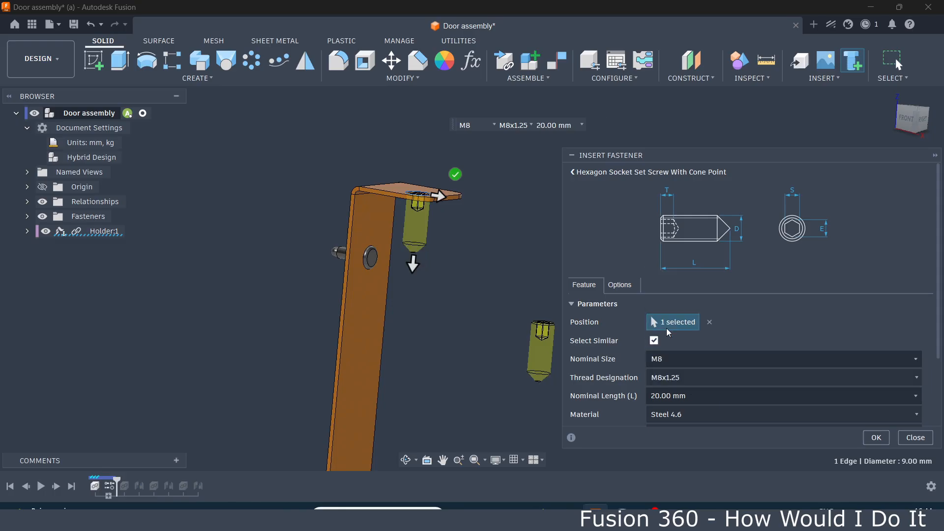
{"action": "left_click", "coordinate": [694, 396]}
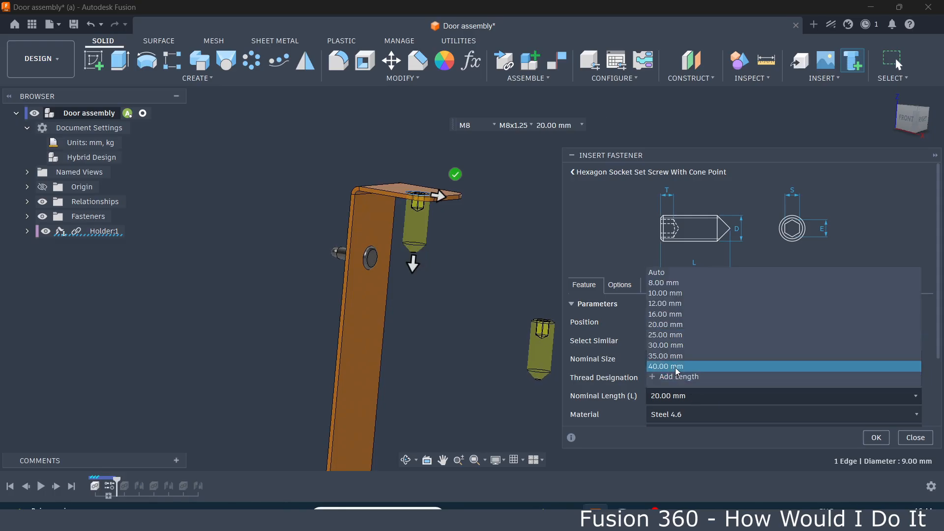
{"action": "left_click", "coordinate": [675, 367]}
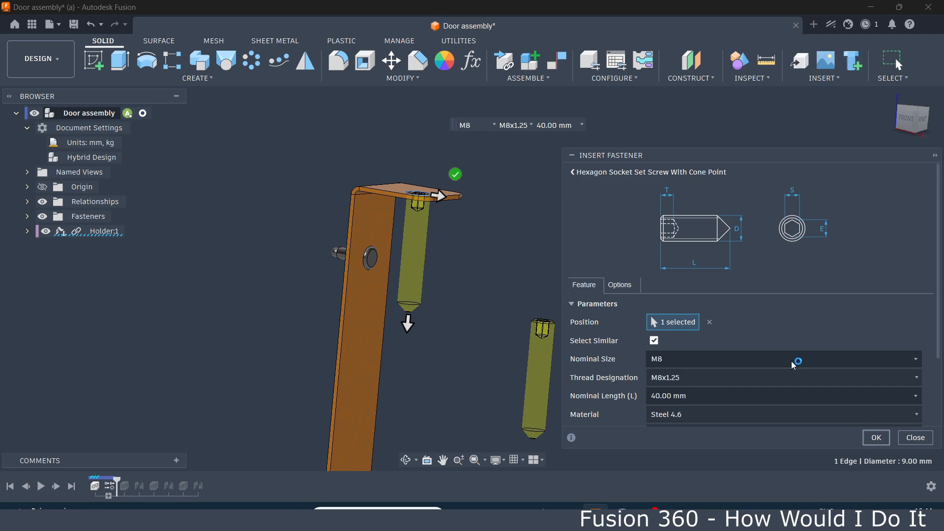
{"action": "key", "text": "Return"}
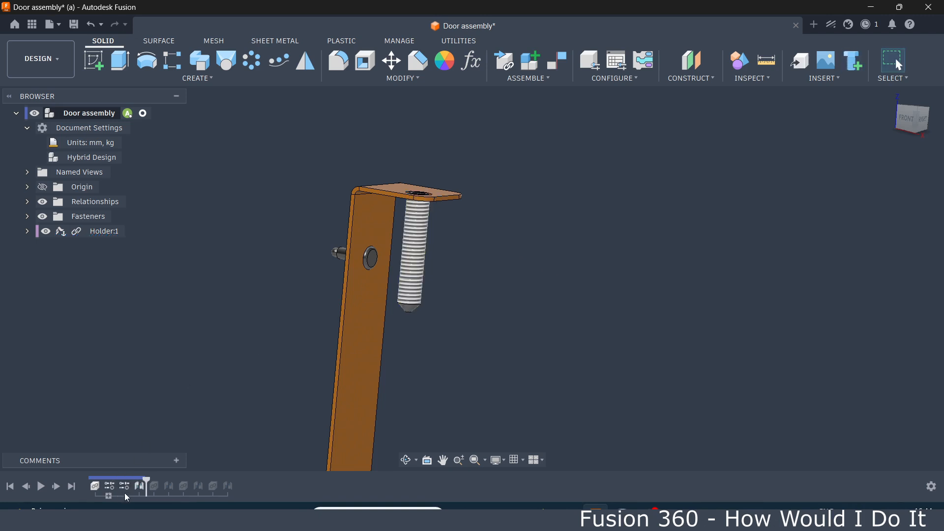
Step: Edit the set screw's joint to the Holder, setting its Z offset to -20 mm
{"action": "double_click", "coordinate": [137, 485]}
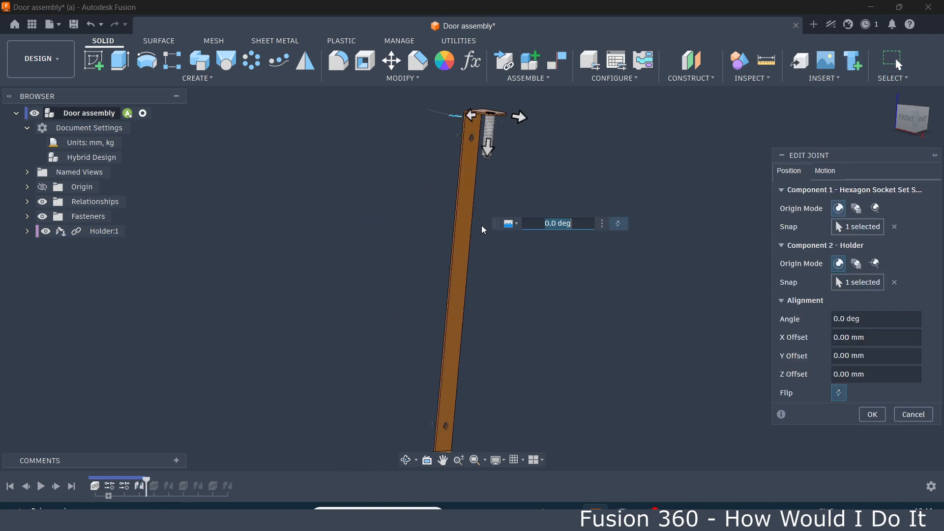
{"action": "left_click_drag", "start_coordinate": [444, 246], "coordinate": [450, 198]}
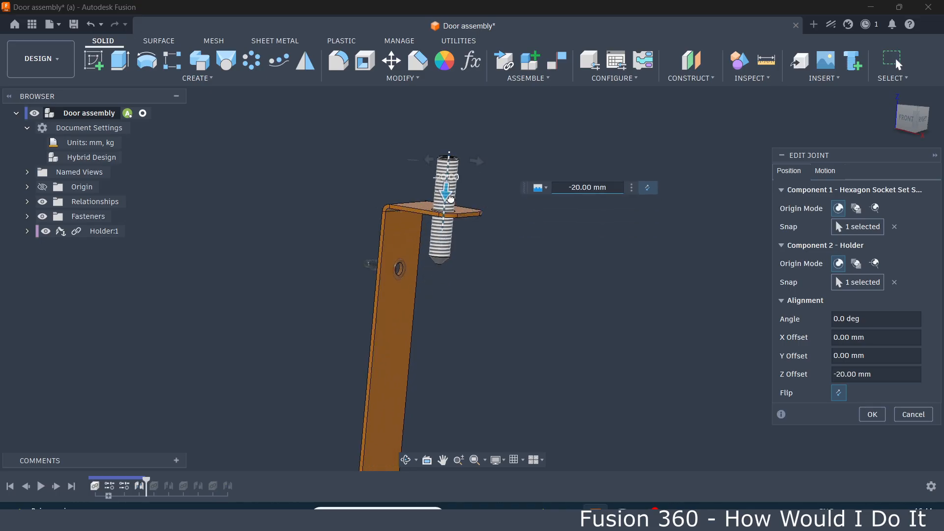
{"action": "left_click", "coordinate": [875, 414]}
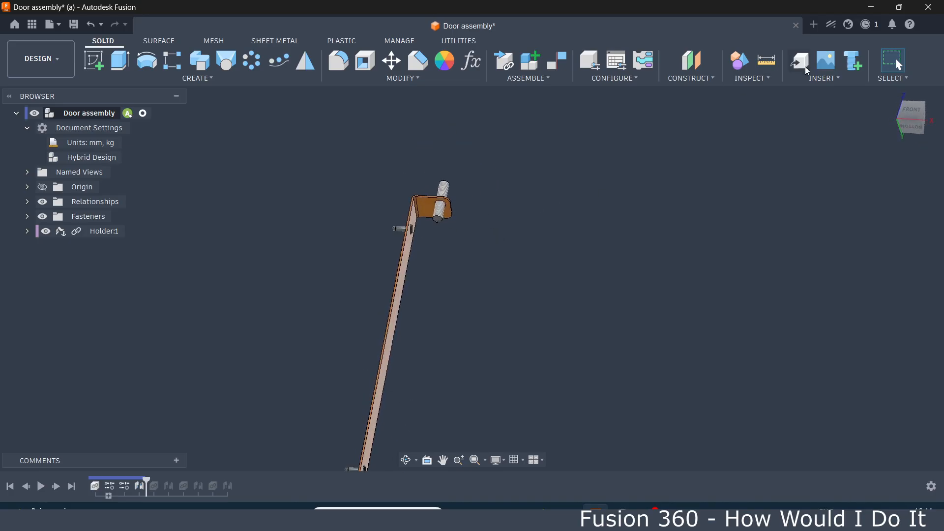
Step: Search the fastener library for iso 4035 and choose the ISO 4035:2023 hex thin chamfered nut
{"action": "left_click", "coordinate": [821, 79]}
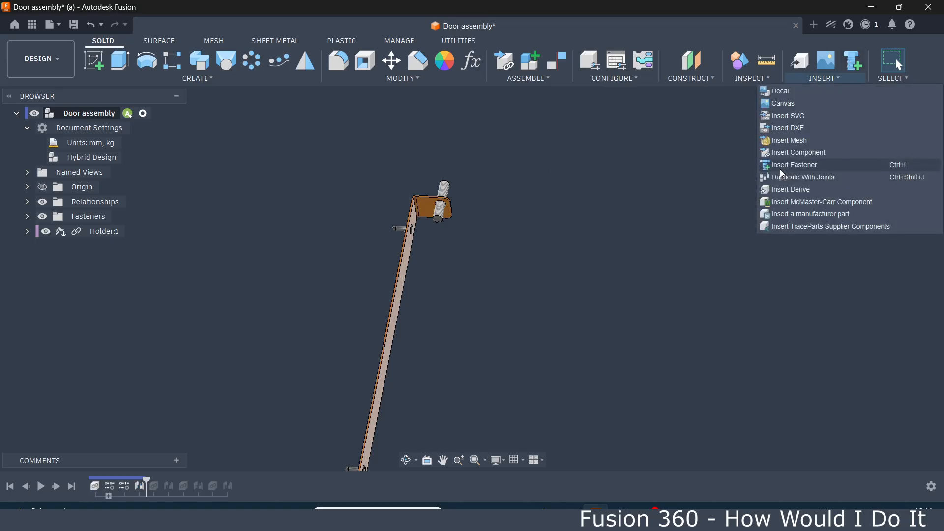
{"action": "left_click", "coordinate": [786, 222]}
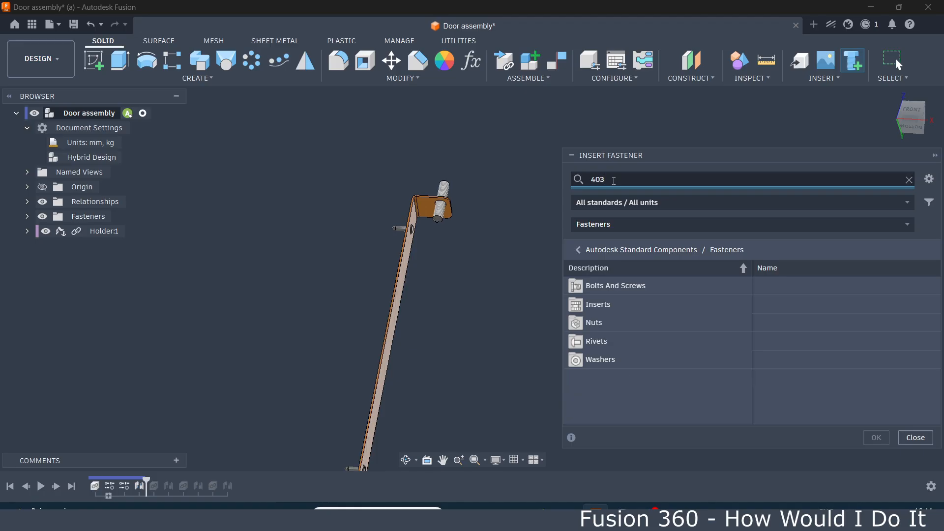
{"action": "key", "text": "Return"}
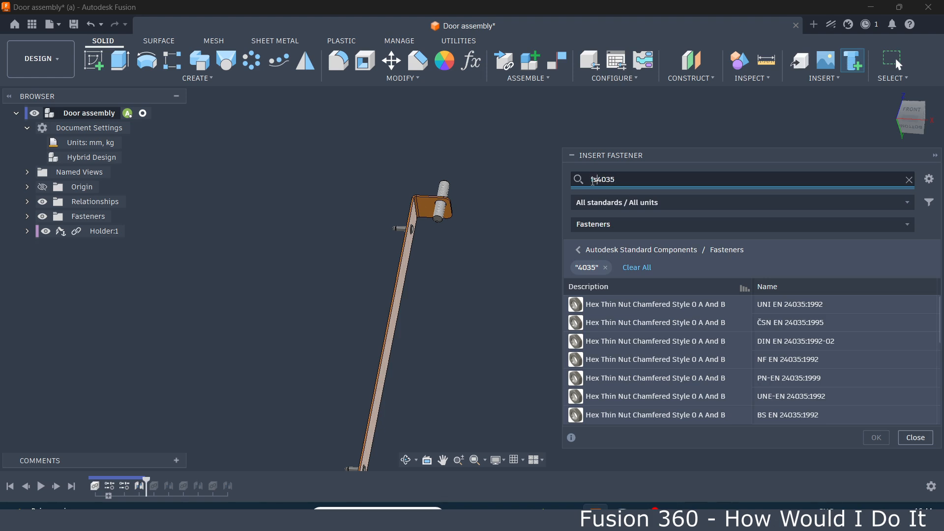
{"action": "key", "text": "Return"}
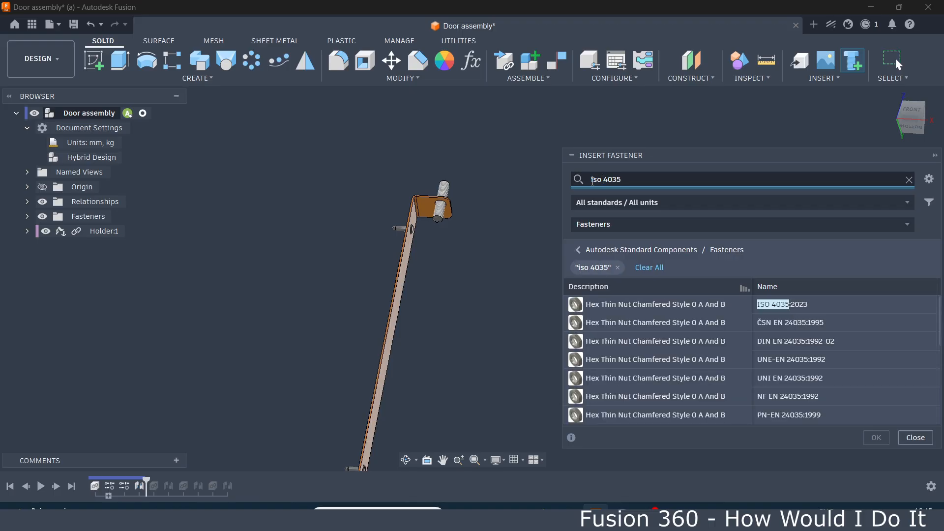
{"action": "left_click", "coordinate": [628, 308]}
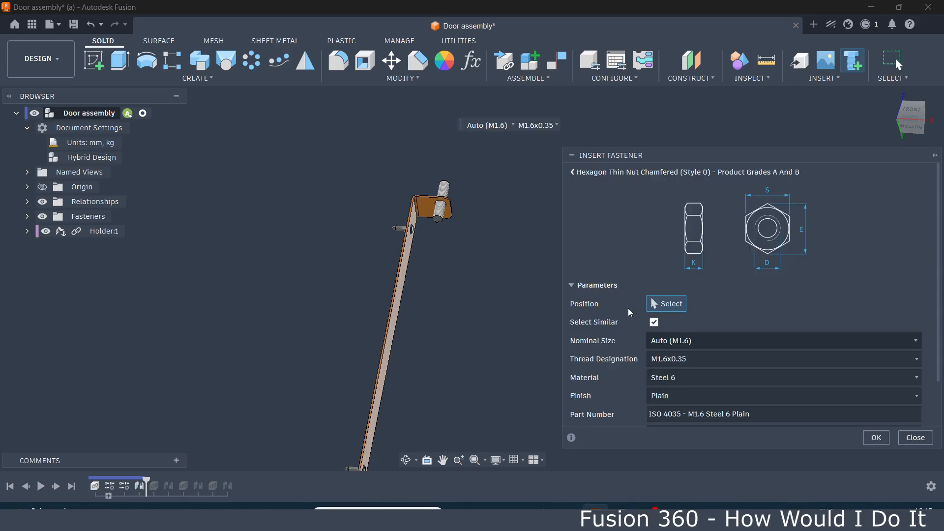
Step: Insert M8 thin nuts at the hole on the upper flange's underside and the hole on the lower flange's top face
{"action": "left_click", "coordinate": [711, 340]}
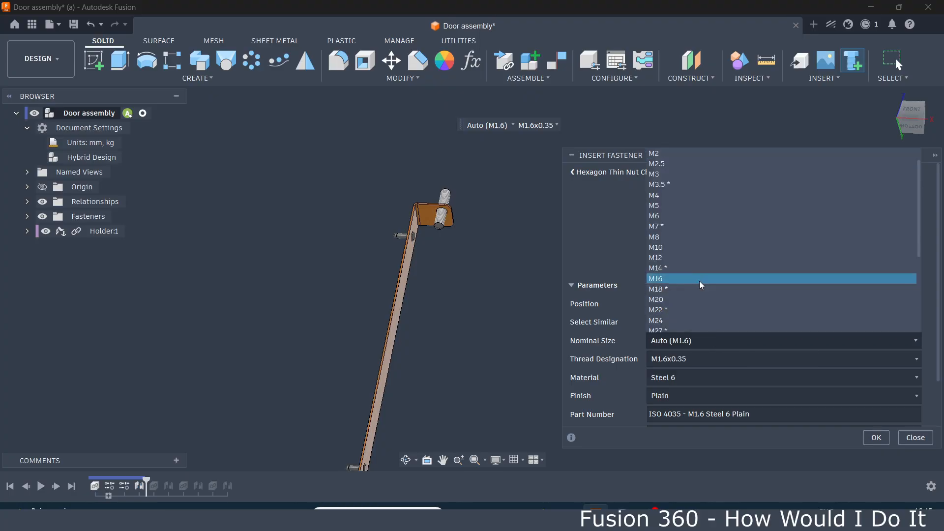
{"action": "left_click", "coordinate": [675, 237]}
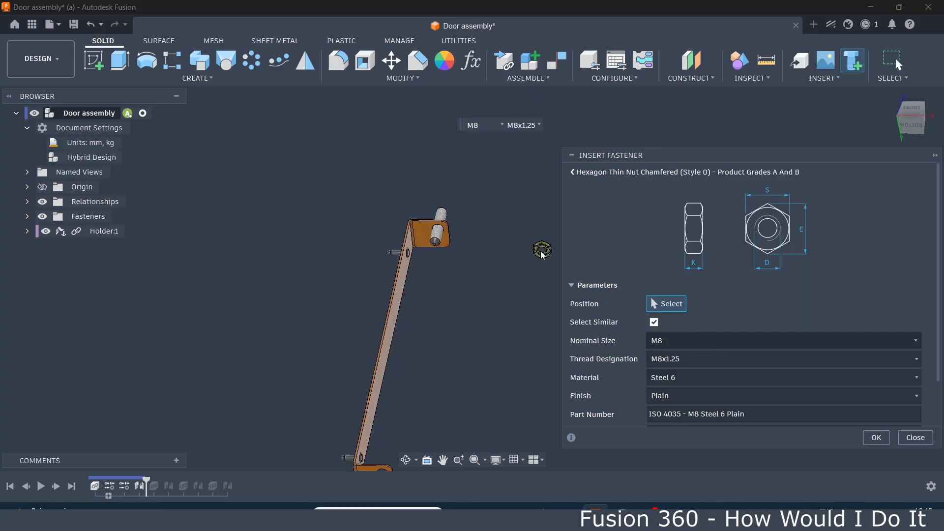
{"action": "scroll", "coordinate": [517, 268], "scroll_direction": "up", "scroll_amount": 10}
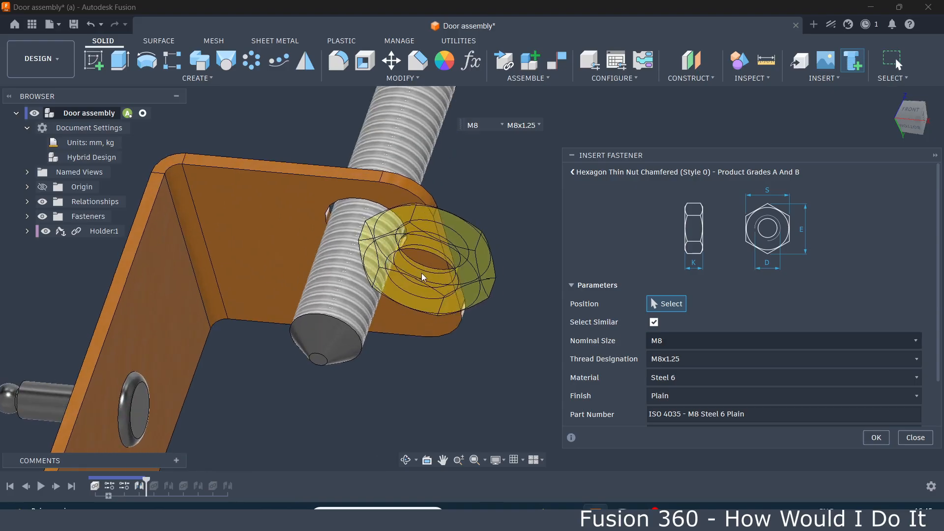
{"action": "left_click", "coordinate": [403, 244]}
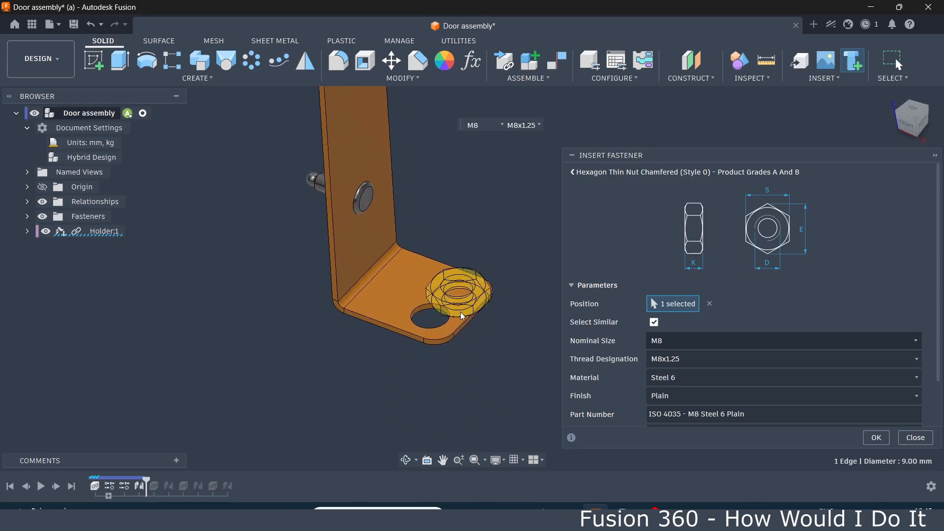
{"action": "left_click", "coordinate": [447, 323]}
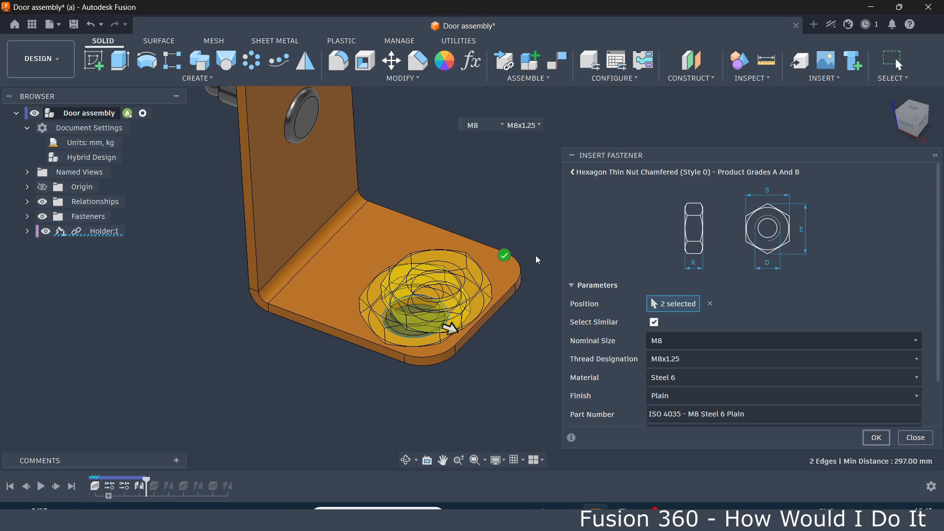
{"action": "key", "text": "Return"}
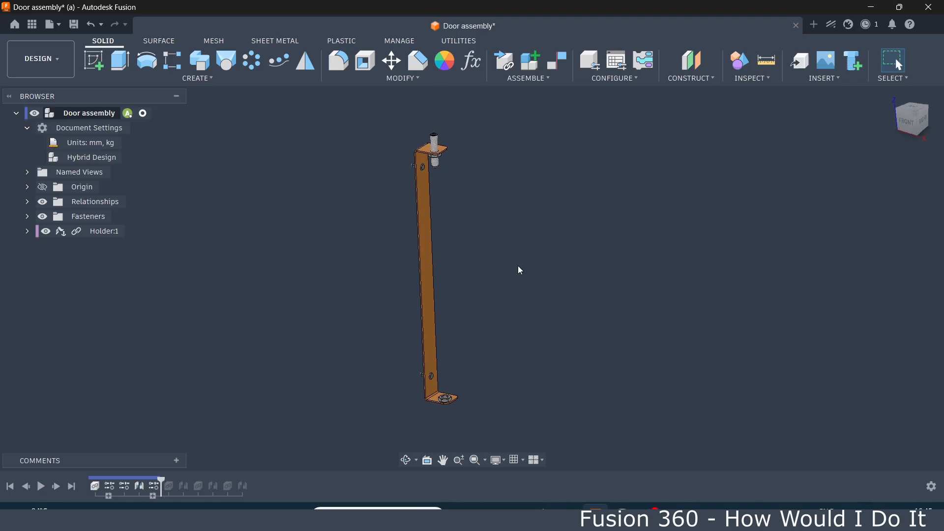
Step: Roll the timeline history forward to include the Door and its joint to the Holder
{"action": "left_click_drag", "start_coordinate": [163, 478], "coordinate": [191, 477]}
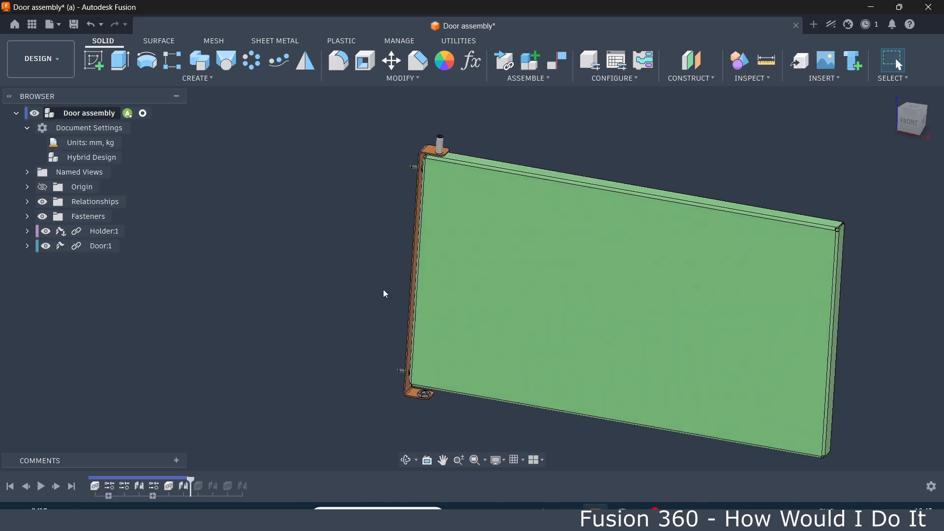
Step: Swing the Door about its joint to check the clearance at the Holder's lower flange, and undo the movement
{"action": "left_click_drag", "start_coordinate": [769, 297], "coordinate": [614, 313]}
{"action": "middle_click_drag", "start_coordinate": [613, 310], "coordinate": [363, 345], "text": "shift"}
{"action": "scroll", "coordinate": [400, 329], "scroll_direction": "up", "scroll_amount": 3}
{"action": "scroll", "coordinate": [350, 308], "scroll_direction": "up", "scroll_amount": 3}
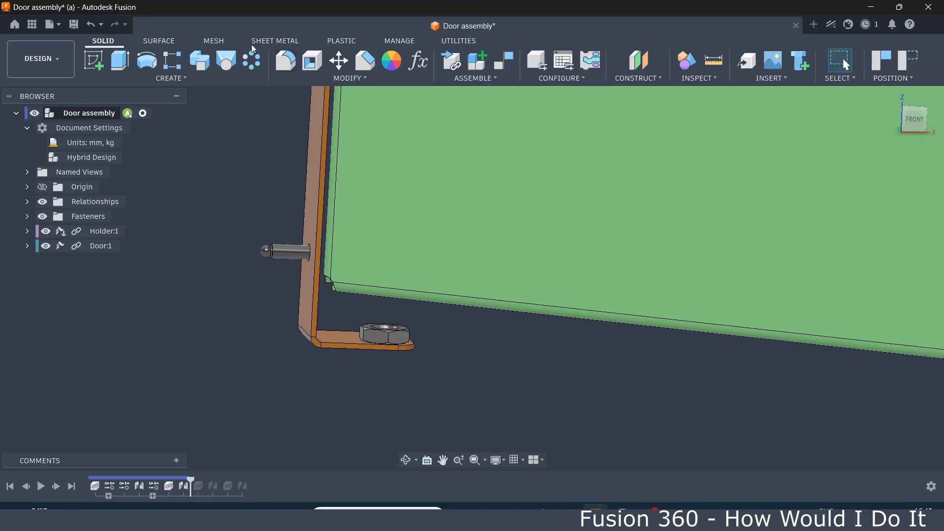
{"action": "left_click", "coordinate": [90, 25]}
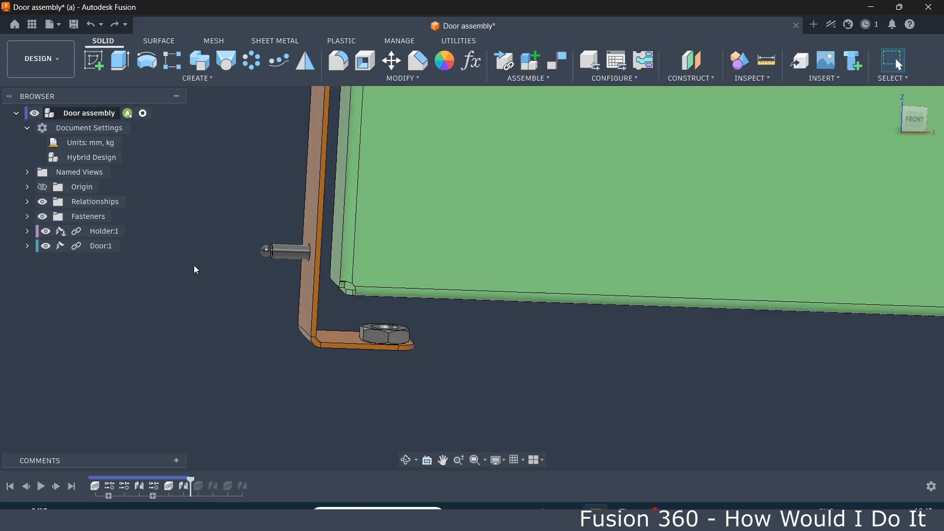
Step: Edit the joint between the Door and the Holder, setting its Z offset to 7 mm
{"action": "left_click", "coordinate": [912, 120]}
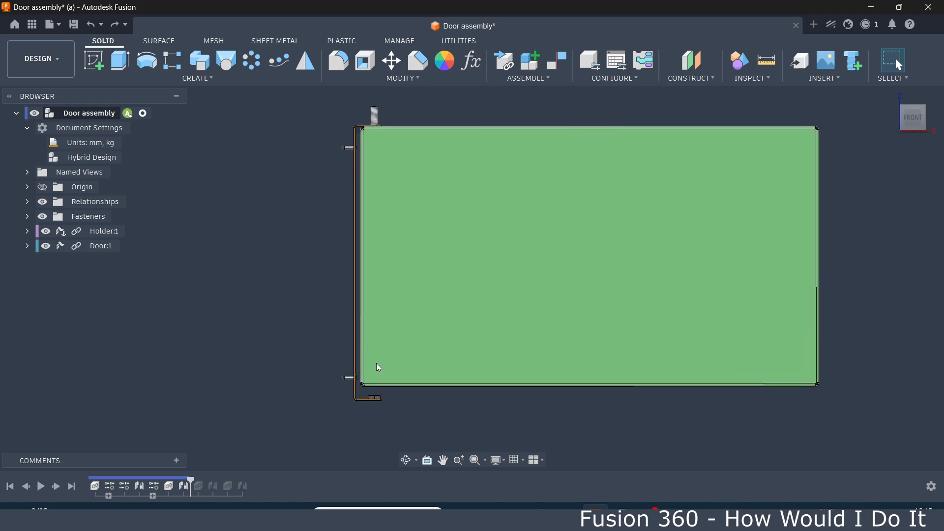
{"action": "scroll", "coordinate": [376, 363], "scroll_direction": "up", "scroll_amount": 5}
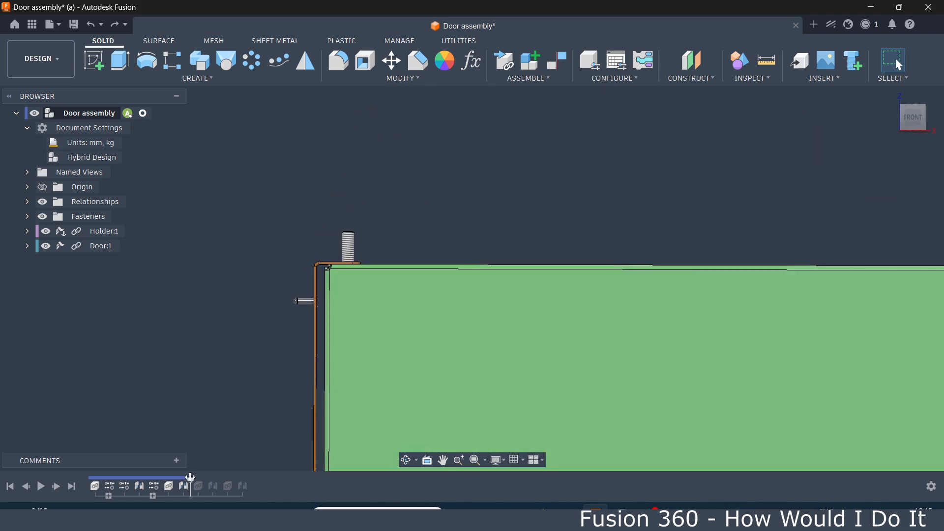
{"action": "double_click", "coordinate": [185, 486]}
{"action": "scroll", "coordinate": [298, 226], "scroll_direction": "up", "scroll_amount": 3}
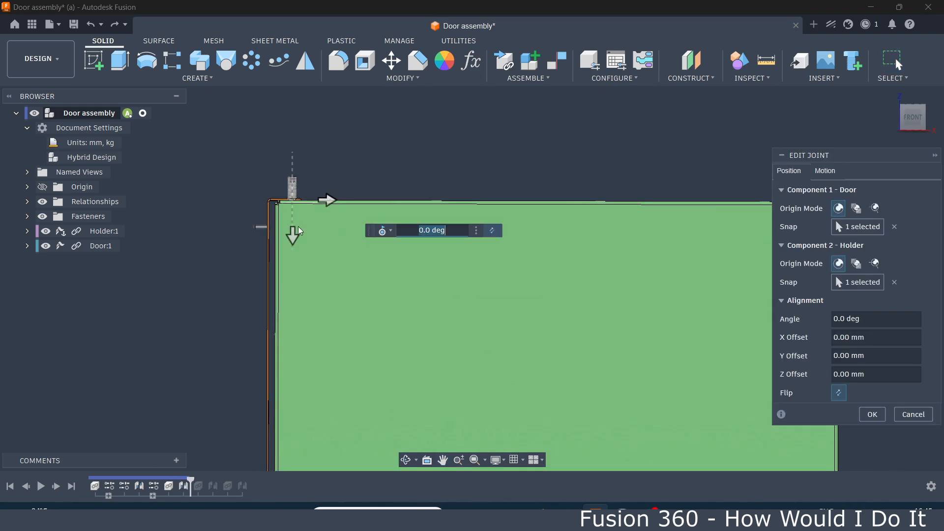
{"action": "scroll", "coordinate": [277, 224], "scroll_direction": "up", "scroll_amount": 2}
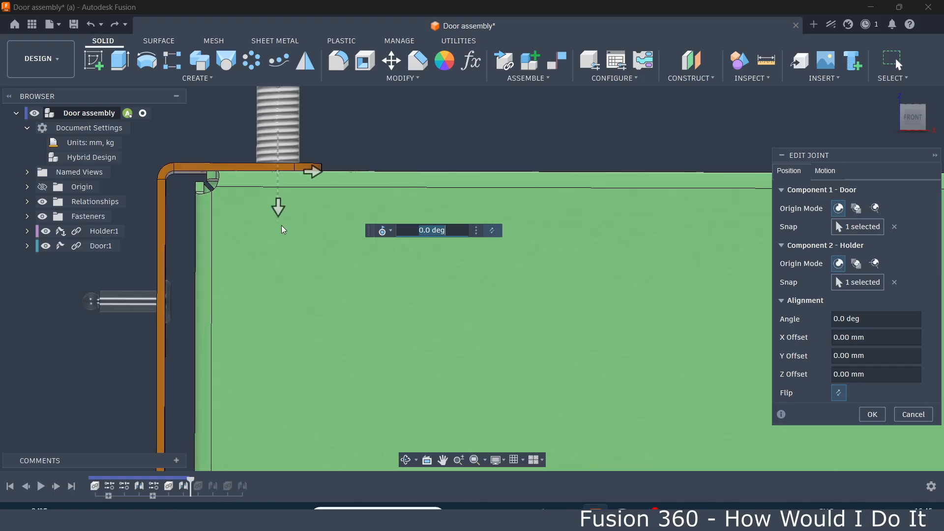
{"action": "left_click_drag", "start_coordinate": [278, 208], "coordinate": [279, 237]}
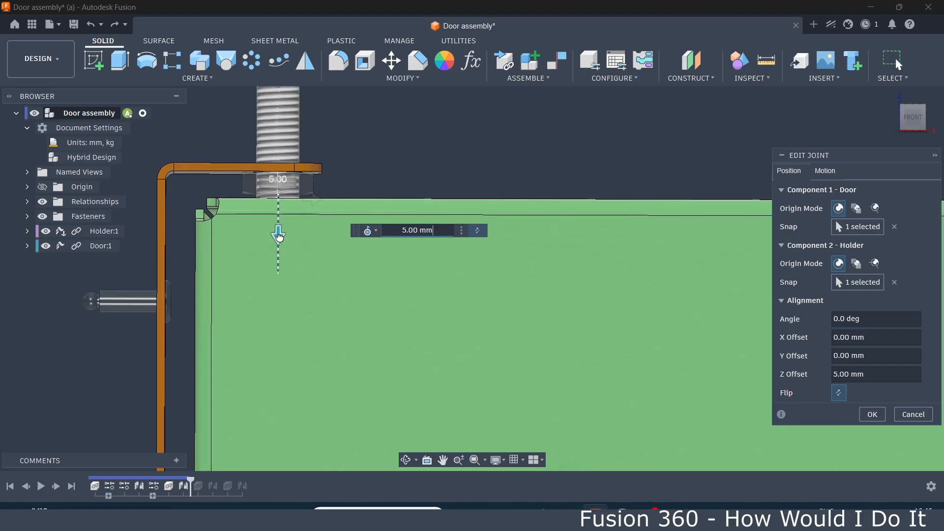
{"action": "scroll", "coordinate": [307, 217], "scroll_direction": "down", "scroll_amount": 2}
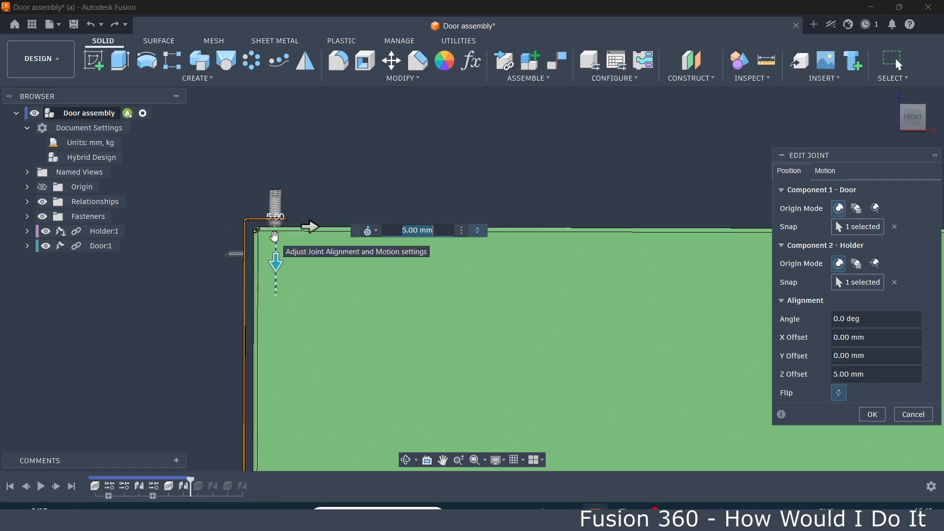
{"action": "middle_click_drag", "start_coordinate": [301, 413], "coordinate": [304, 184]}
{"action": "scroll", "coordinate": [304, 184], "scroll_direction": "down", "scroll_amount": 1}
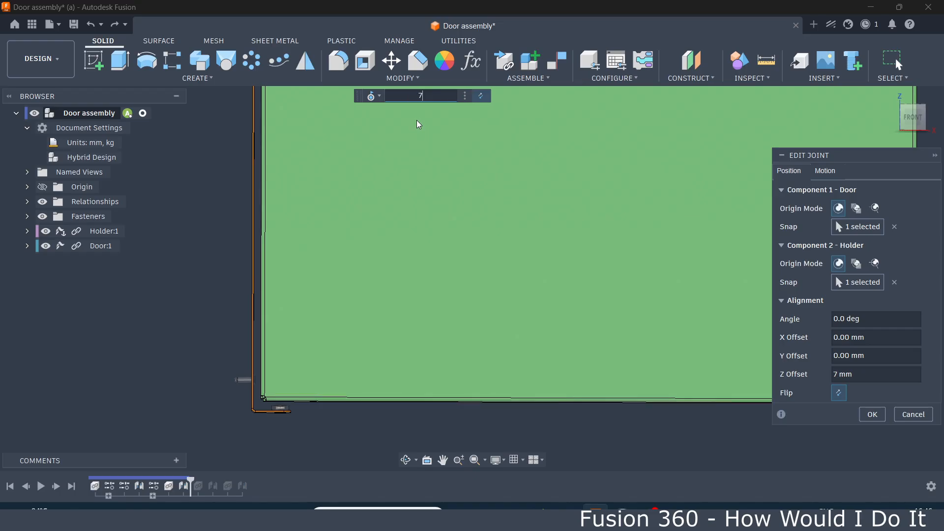
{"action": "scroll", "coordinate": [276, 374], "scroll_direction": "up", "scroll_amount": 5}
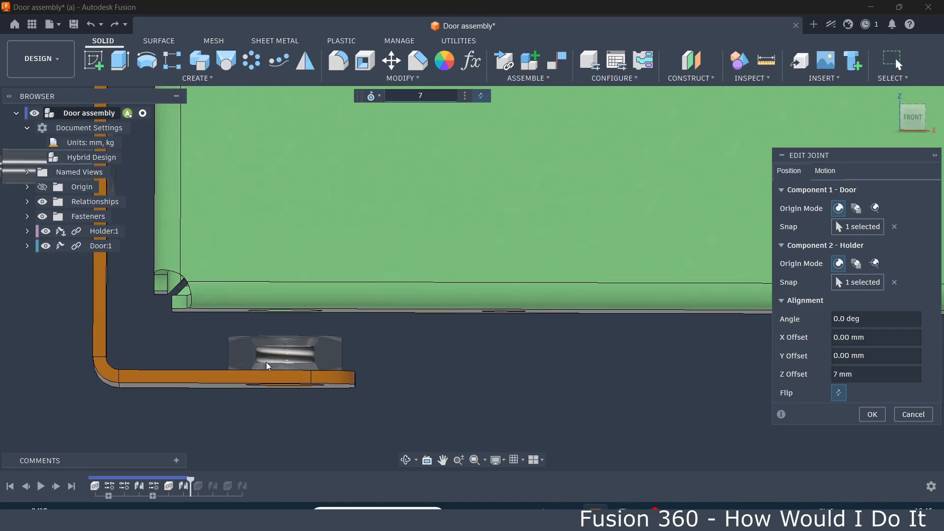
{"action": "scroll", "coordinate": [281, 381], "scroll_direction": "down", "scroll_amount": 5}
{"action": "scroll", "coordinate": [279, 110], "scroll_direction": "up", "scroll_amount": 5}
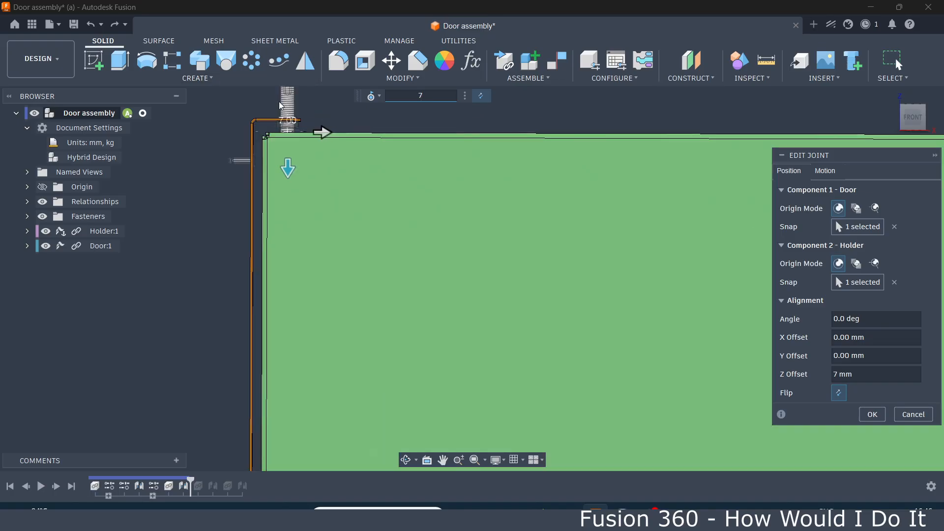
{"action": "left_click", "coordinate": [872, 414]}
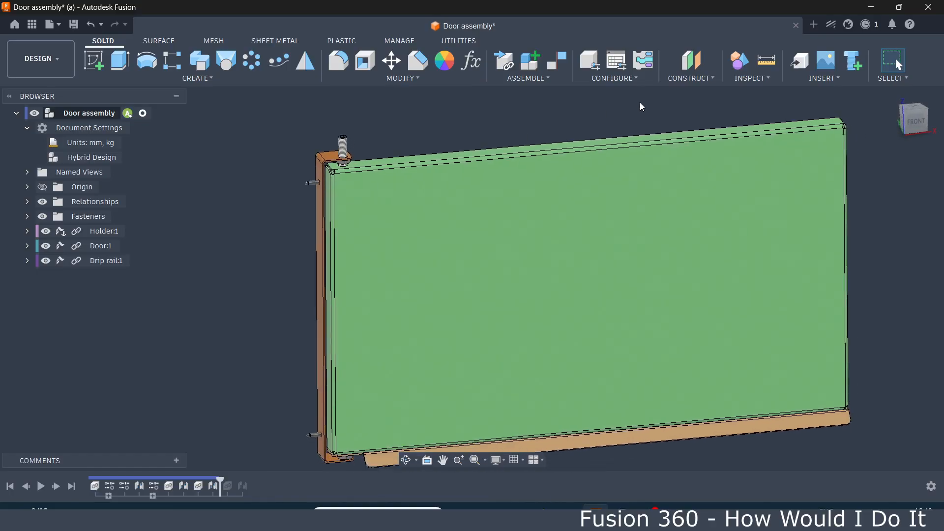
Step: Search the fastener library for 125 and choose the DIN 125-1 A plain washer
{"action": "left_click", "coordinate": [824, 78]}
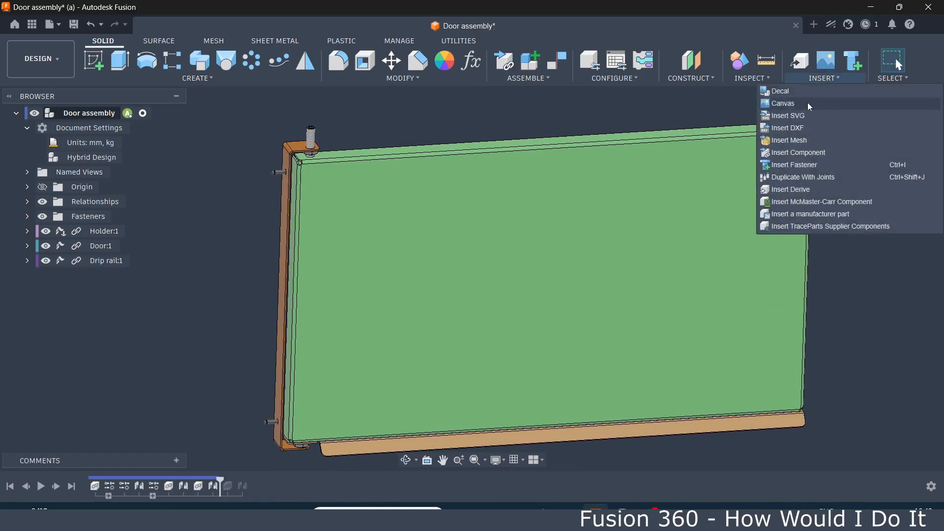
{"action": "left_click", "coordinate": [785, 166]}
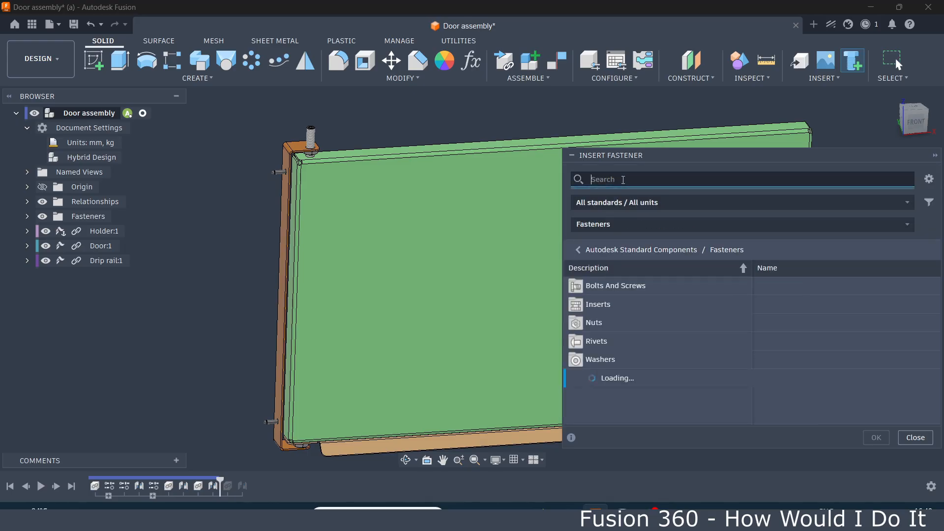
{"action": "left_click", "coordinate": [623, 180]}
{"action": "type", "text": "125"}
{"action": "key", "text": "Return"}
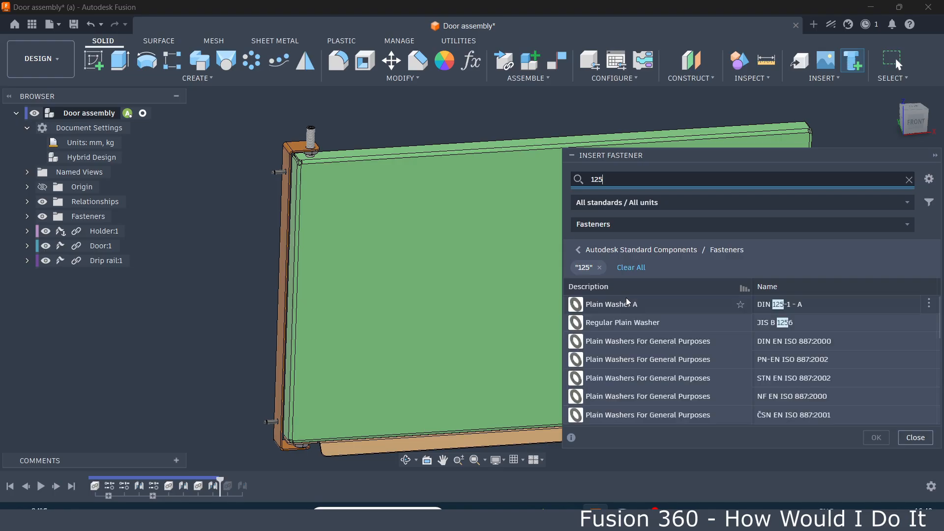
{"action": "left_click", "coordinate": [605, 306]}
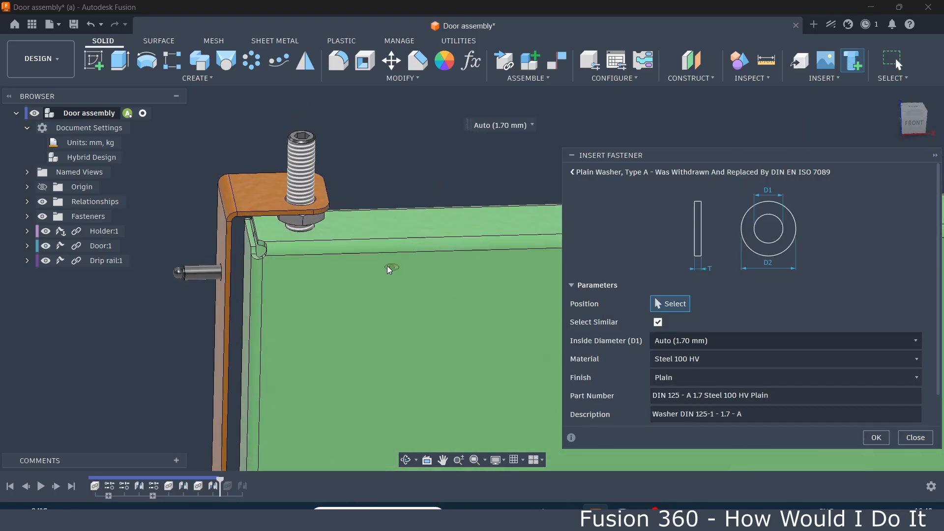
Step: Place 8.4 mm DIN 125 A washers at the hole in the Door's top face and the Drip rail's hole above the lower nut
{"action": "scroll", "coordinate": [378, 241], "scroll_direction": "up", "scroll_amount": 6}
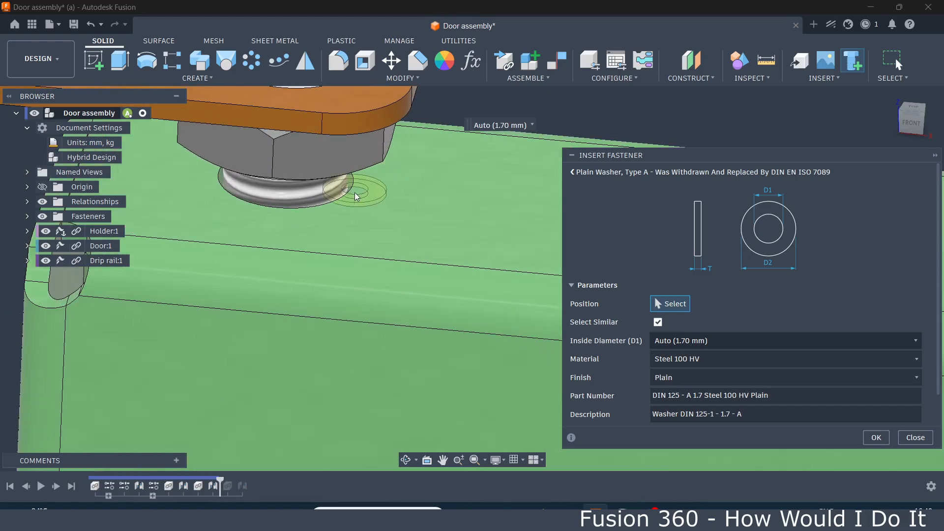
{"action": "left_click", "coordinate": [349, 193]}
{"action": "scroll", "coordinate": [278, 225], "scroll_direction": "down", "scroll_amount": 3}
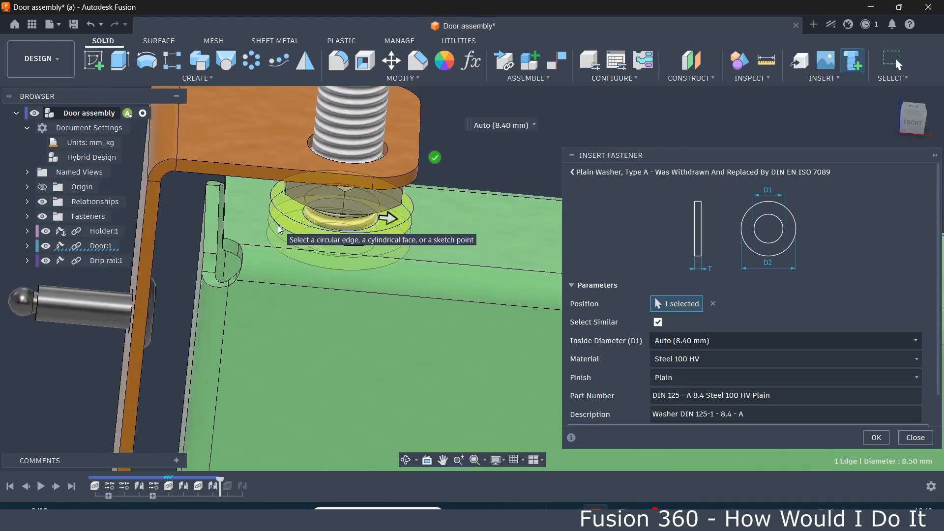
{"action": "middle_click_drag", "start_coordinate": [300, 256], "coordinate": [336, 299], "text": "shift"}
{"action": "scroll", "coordinate": [288, 300], "scroll_direction": "up", "scroll_amount": 5}
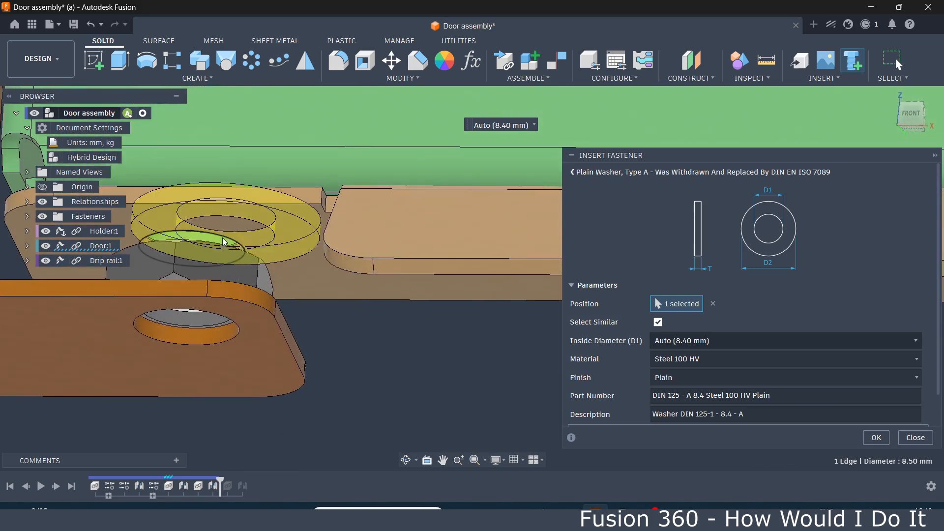
{"action": "left_click", "coordinate": [235, 245]}
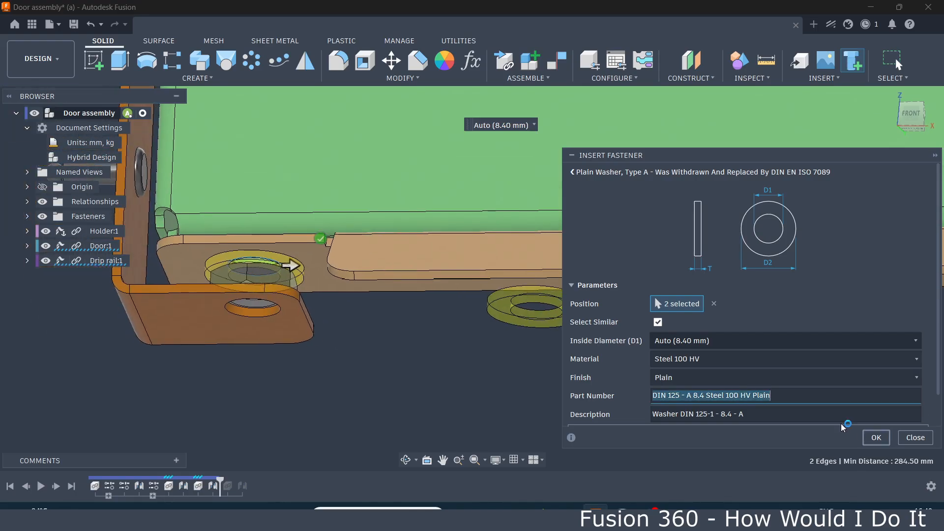
Step: Examine the washers and the Door's fit in the Holder from several angles, and undo the Door's trial movement
{"action": "scroll", "coordinate": [369, 257], "scroll_direction": "down", "scroll_amount": 3}
{"action": "middle_click_drag", "start_coordinate": [370, 252], "coordinate": [365, 265], "text": "shift"}
{"action": "scroll", "coordinate": [290, 226], "scroll_direction": "up", "scroll_amount": 1}
{"action": "scroll", "coordinate": [290, 225], "scroll_direction": "down", "scroll_amount": 2}
{"action": "middle_click_drag", "start_coordinate": [308, 275], "coordinate": [662, 293], "text": "shift"}
{"action": "scroll", "coordinate": [407, 206], "scroll_direction": "down", "scroll_amount": 3}
{"action": "middle_click_drag", "start_coordinate": [618, 257], "coordinate": [120, 123], "text": "shift"}
{"action": "left_click", "coordinate": [92, 25]}
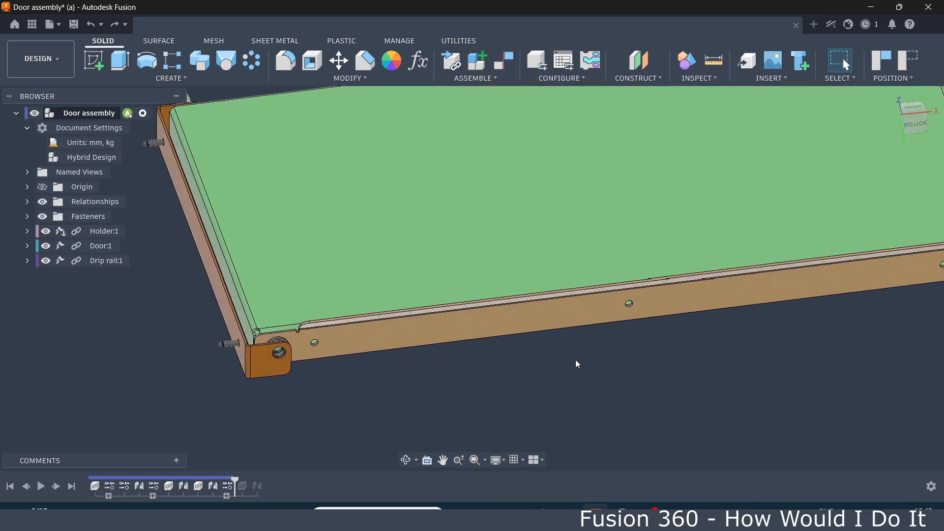
Step: Measure the diameter of the small rivet hole in the Drip rail nearest the Holder
{"action": "scroll", "coordinate": [361, 315], "scroll_direction": "up", "scroll_amount": 5}
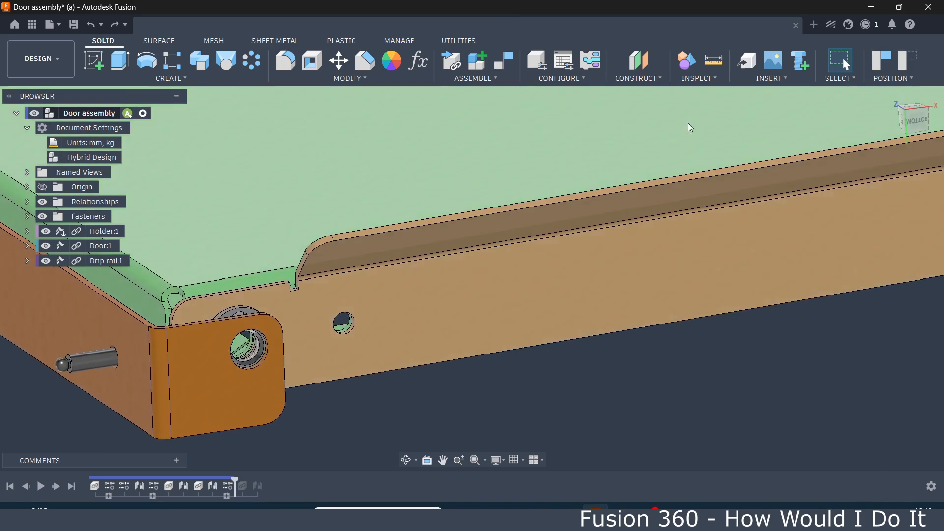
{"action": "left_click", "coordinate": [713, 62]}
{"action": "left_click", "coordinate": [356, 333]}
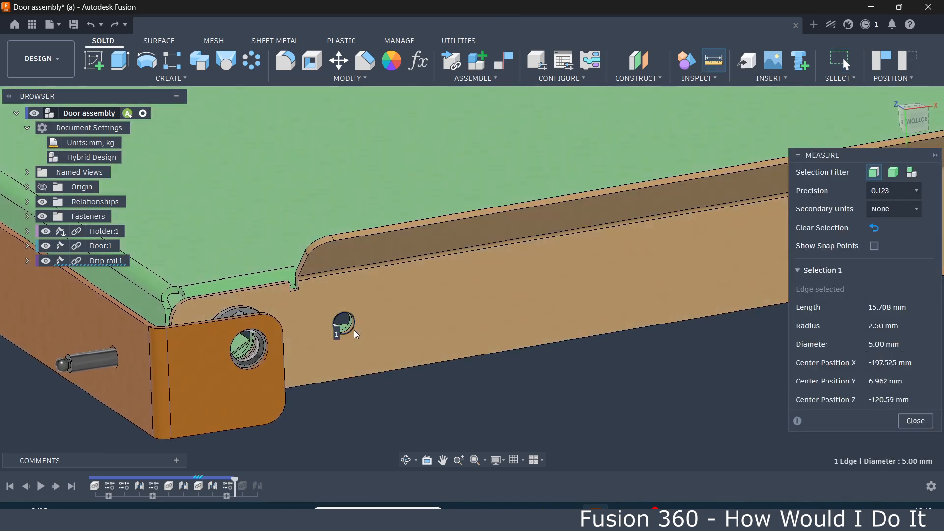
{"action": "left_click", "coordinate": [924, 424]}
Step: Search the fastener library for 7337 and choose the Blind Round Low Rivet
{"action": "scroll", "coordinate": [517, 265], "scroll_direction": "down", "scroll_amount": 6}
{"action": "middle_click_drag", "start_coordinate": [488, 269], "coordinate": [506, 287], "text": "shift"}
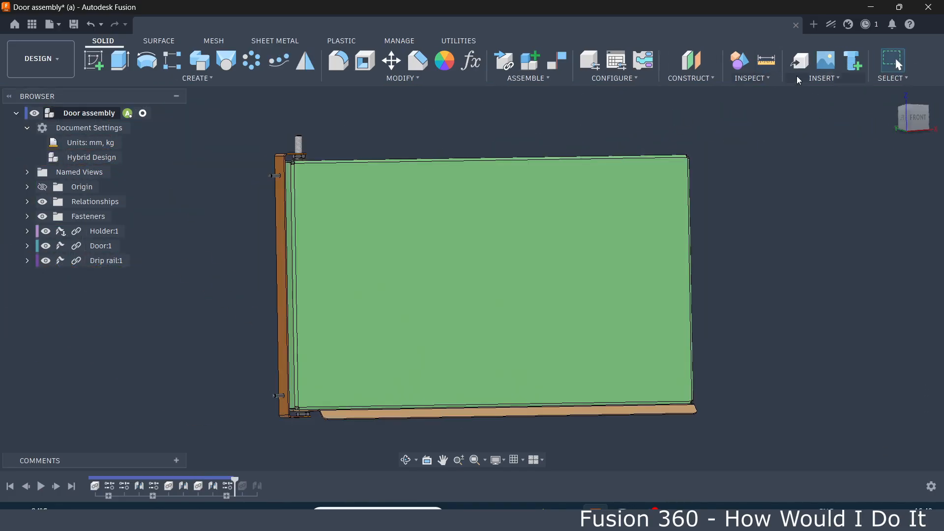
{"action": "left_click", "coordinate": [820, 78]}
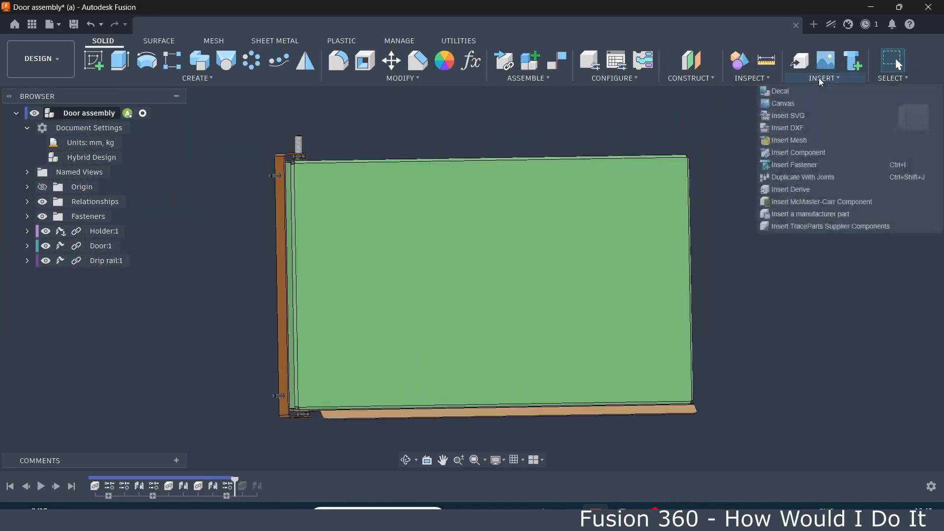
{"action": "left_click", "coordinate": [788, 166]}
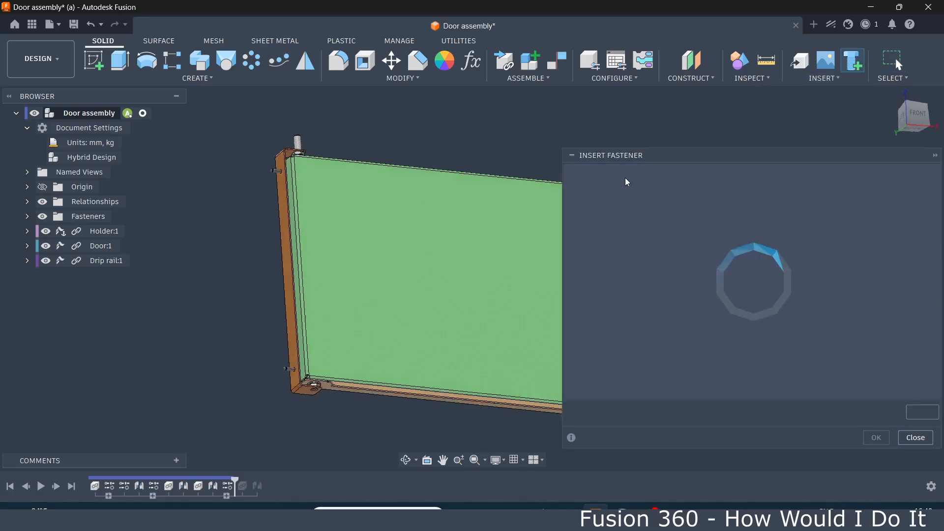
{"action": "type", "text": "7337"}
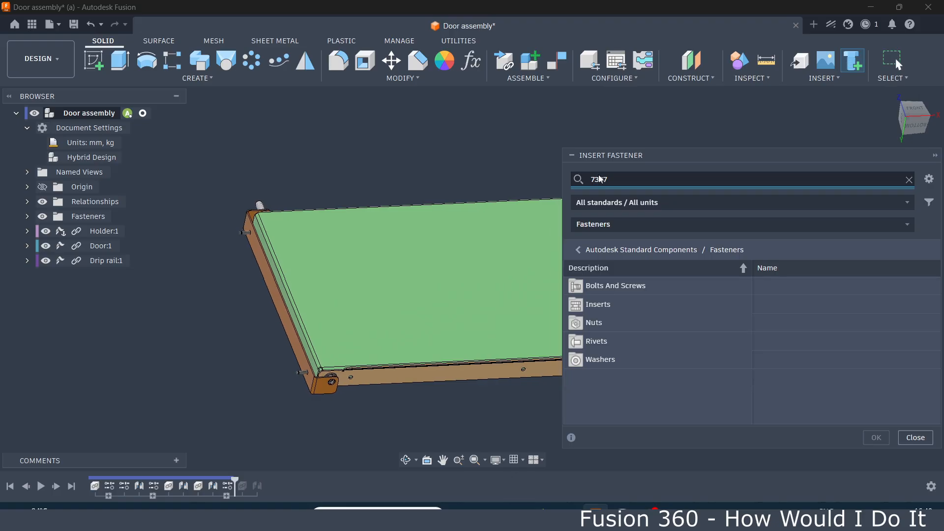
{"action": "key", "text": "Return"}
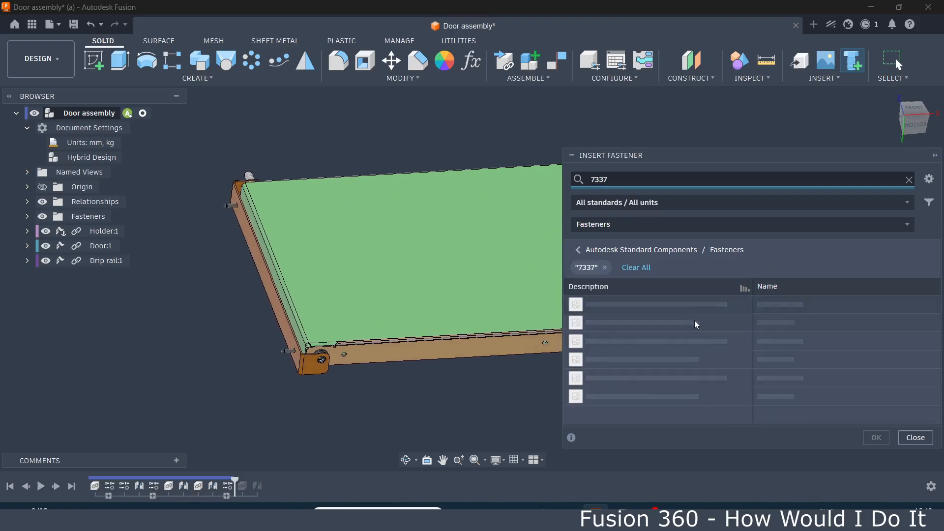
{"action": "left_click", "coordinate": [605, 324]}
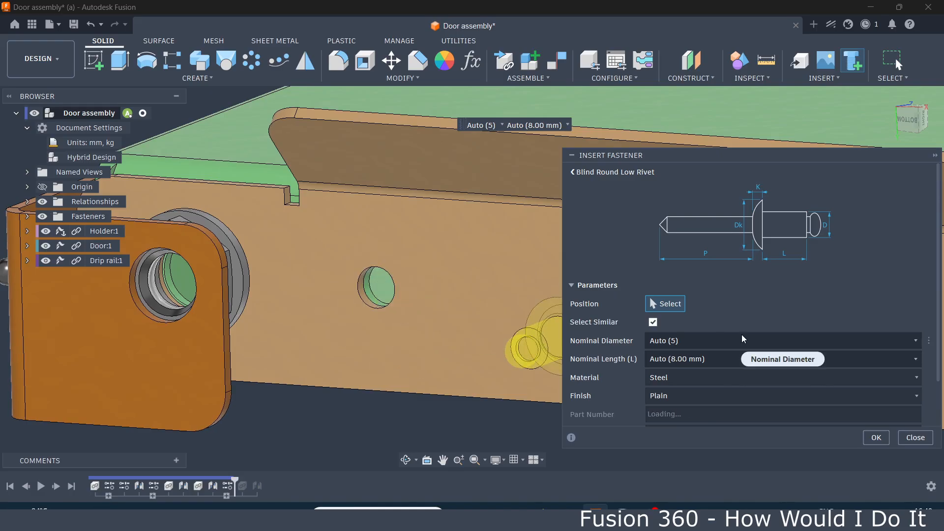
Step: Insert steel blind rivets of nominal diameter 4 and automatic length into the three Drip rail holes, terminating on the Door
{"action": "left_click", "coordinate": [714, 342]}
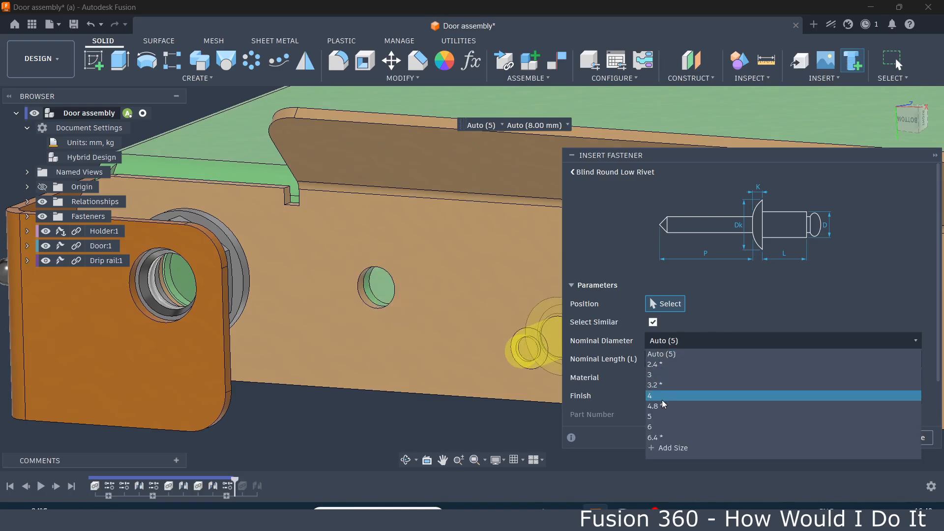
{"action": "left_click", "coordinate": [616, 394]}
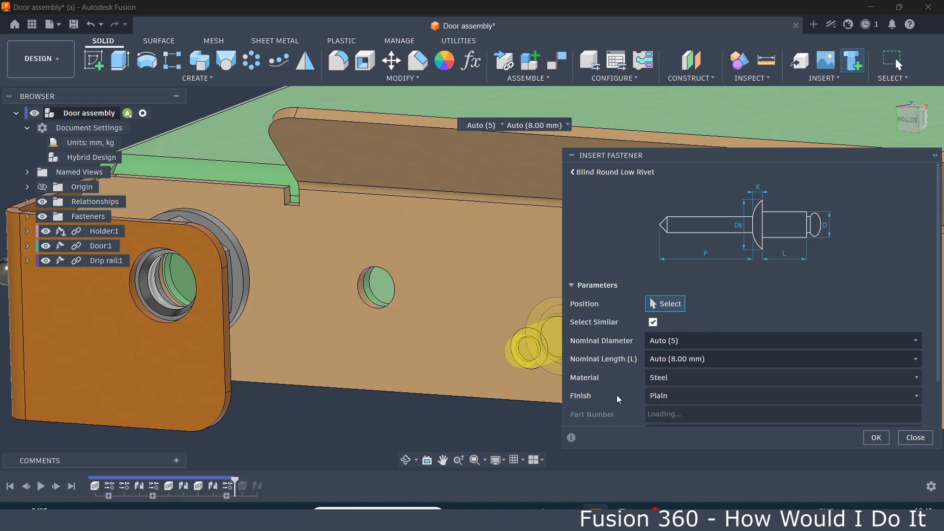
{"action": "left_click", "coordinate": [378, 309]}
{"action": "scroll", "coordinate": [290, 302], "scroll_direction": "down", "scroll_amount": 5}
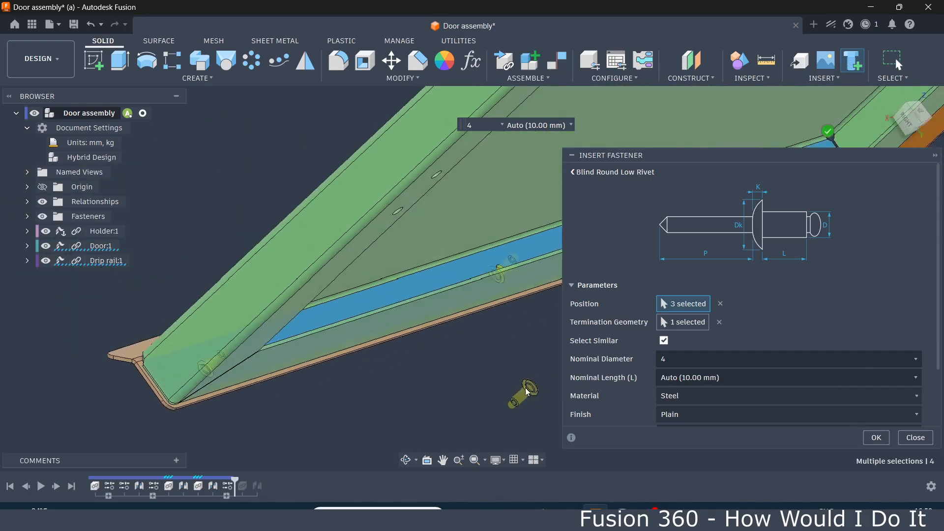
{"action": "left_click", "coordinate": [876, 436]}
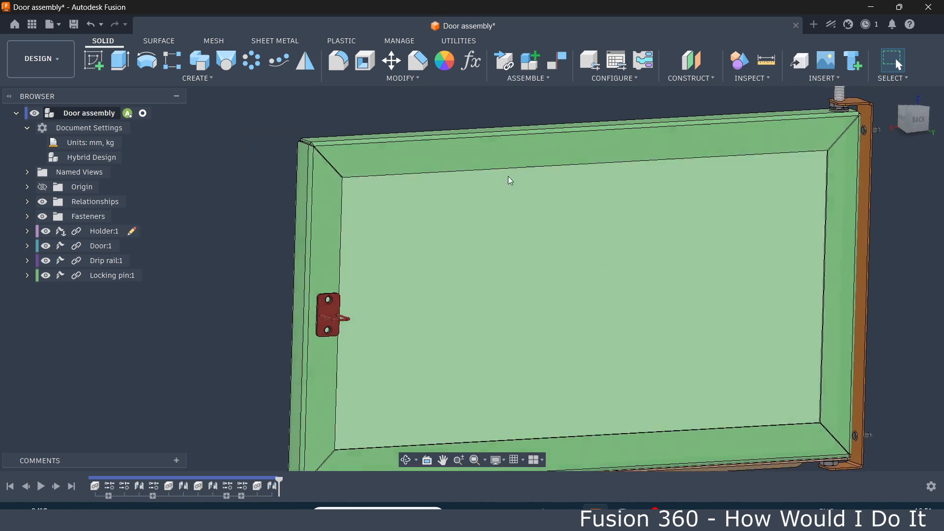
Step: Search the fastener library for 7050 and choose the ISO 7050:2011 - C-Z cross recessed countersunk flat head tapping screw
{"action": "left_click", "coordinate": [824, 79]}
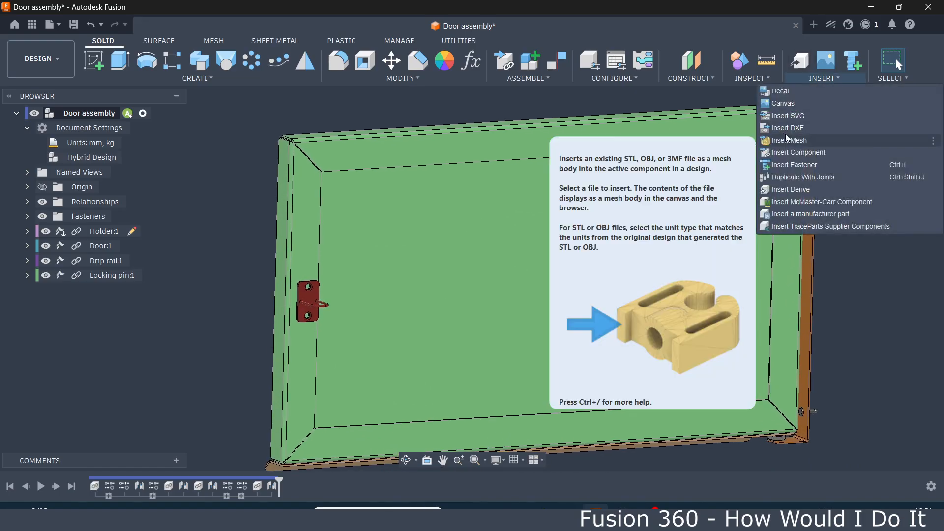
{"action": "left_click", "coordinate": [786, 165]}
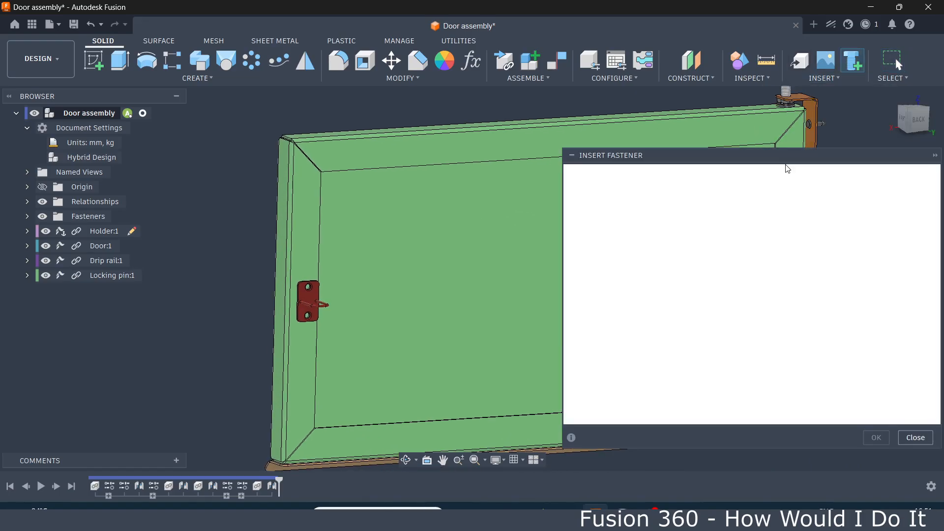
{"action": "left_click", "coordinate": [646, 179]}
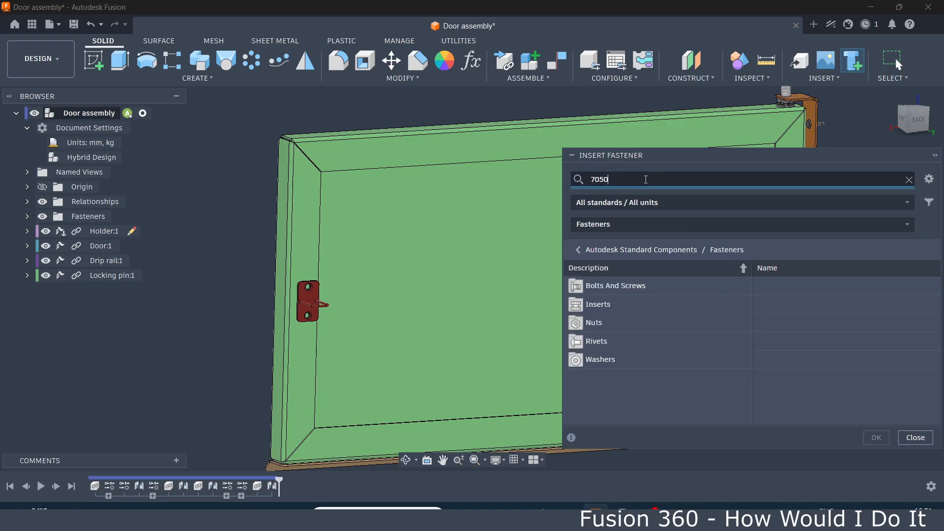
{"action": "key", "text": "Return"}
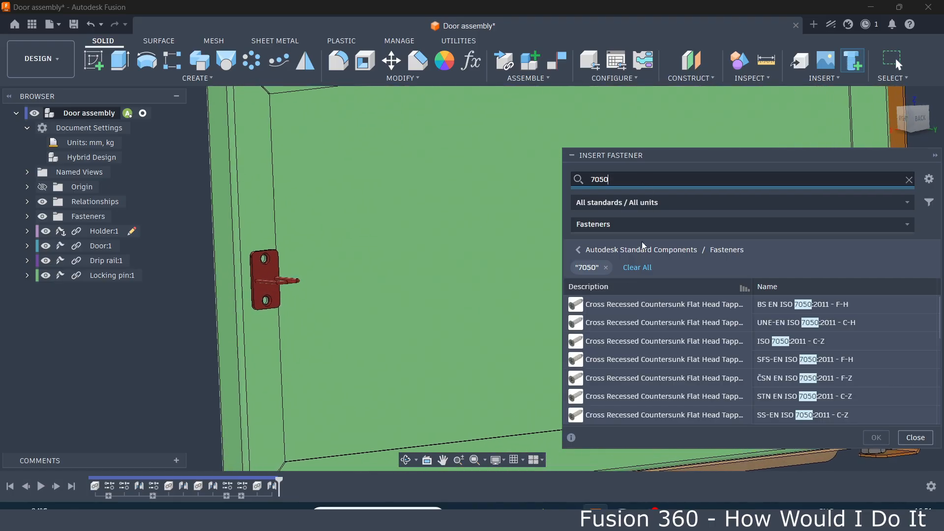
{"action": "left_click", "coordinate": [610, 343]}
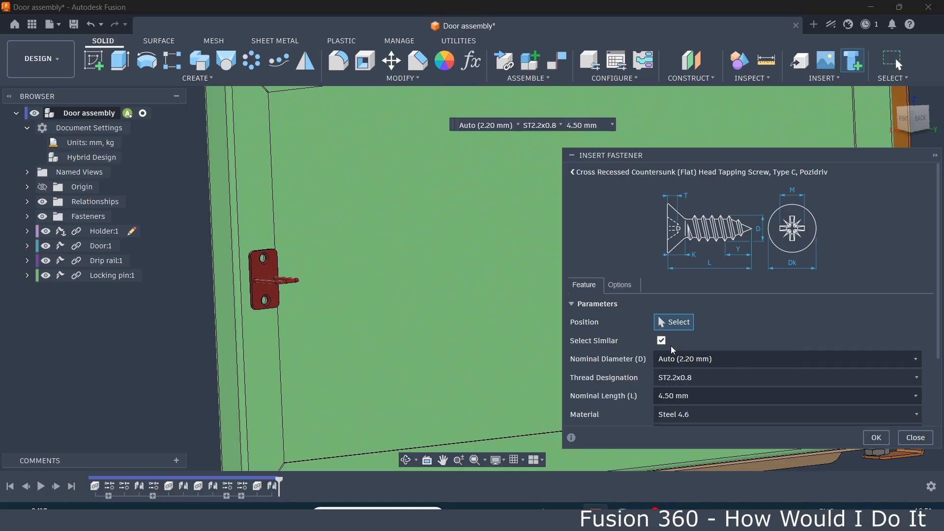
Step: Set the tapping screw's nominal diameter to 4.80 mm and its nominal length to 16.00 mm
{"action": "left_click", "coordinate": [734, 359]}
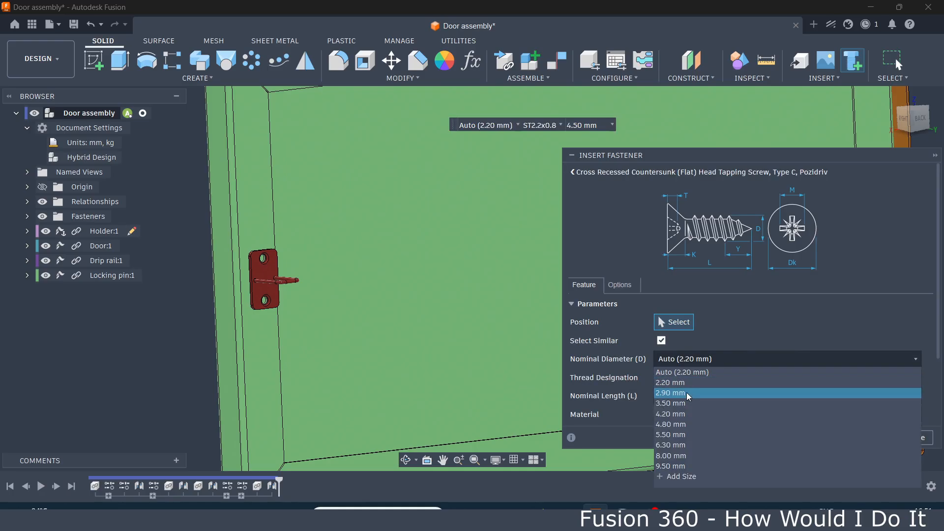
{"action": "left_click", "coordinate": [677, 424]}
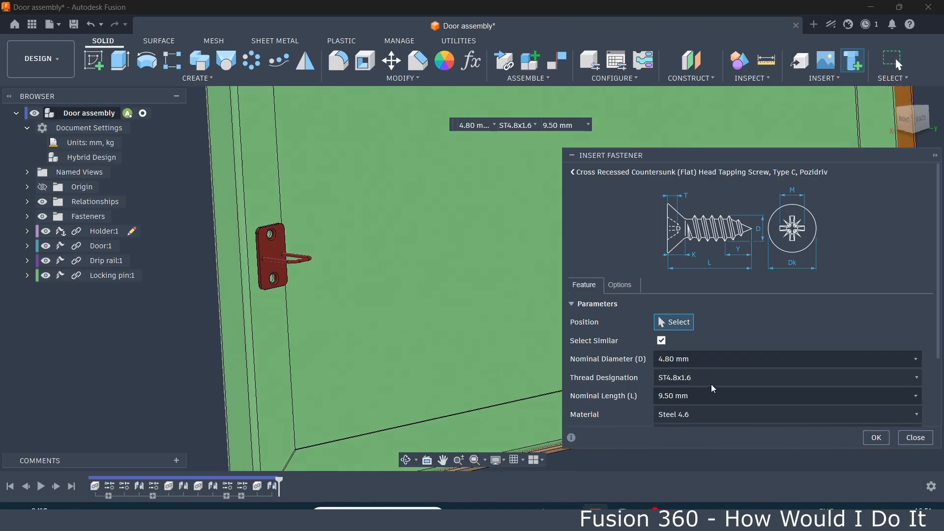
{"action": "scroll", "coordinate": [426, 276], "scroll_direction": "up", "scroll_amount": 10}
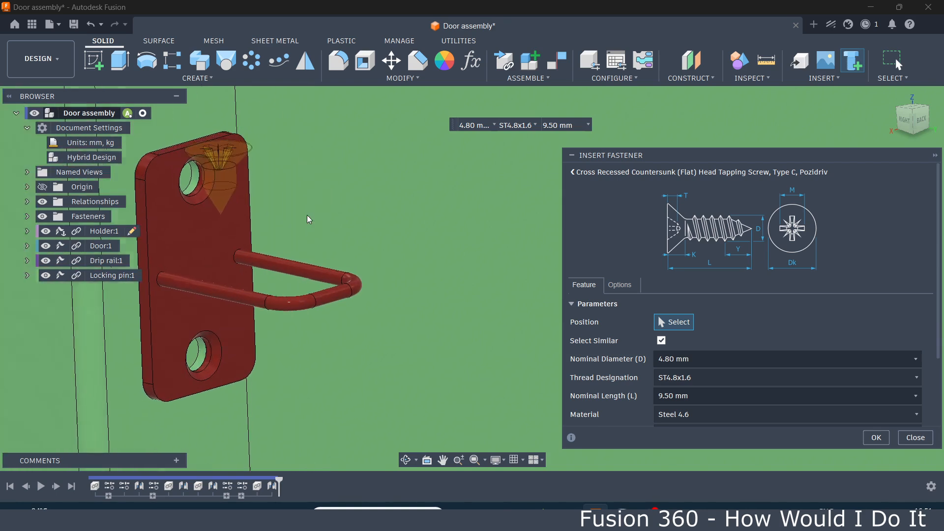
{"action": "left_click", "coordinate": [704, 398]}
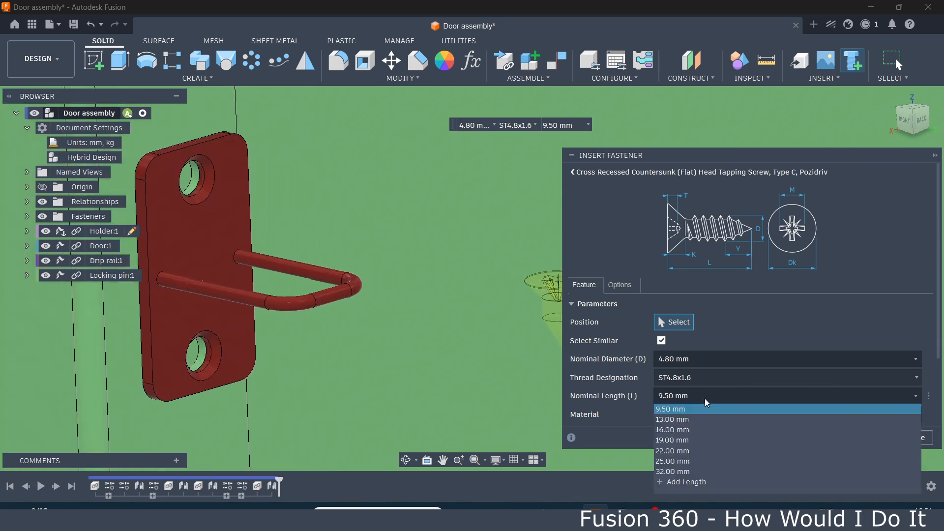
{"action": "left_click", "coordinate": [692, 429]}
Step: Place the countersunk tapping screws in both Locking pin holes, including the similar hole, and finish the insertion
{"action": "scroll", "coordinate": [233, 165], "scroll_direction": "up", "scroll_amount": 3}
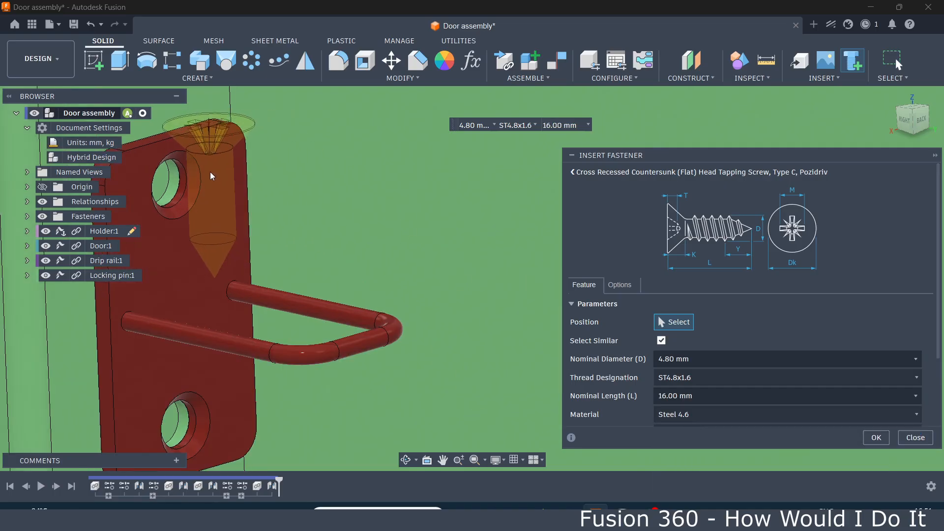
{"action": "left_click", "coordinate": [199, 179]}
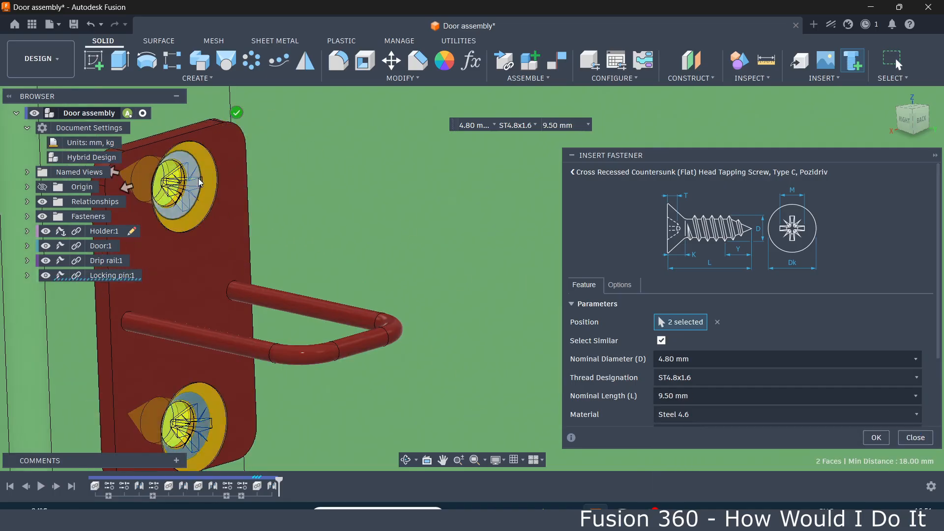
{"action": "scroll", "coordinate": [198, 178], "scroll_direction": "down", "scroll_amount": 3}
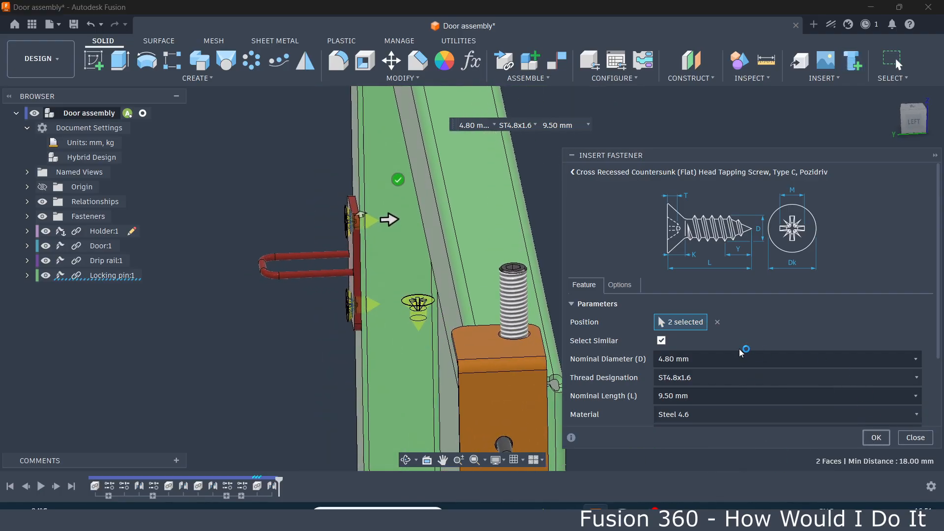
Step: Test the Door's swing about the Holder in top view by rotating it twice, reverting its position each time
{"action": "middle_click_drag", "start_coordinate": [462, 341], "coordinate": [556, 291], "text": "shift"}
{"action": "scroll", "coordinate": [352, 293], "scroll_direction": "up", "scroll_amount": 10}
{"action": "scroll", "coordinate": [364, 236], "scroll_direction": "down", "scroll_amount": 5}
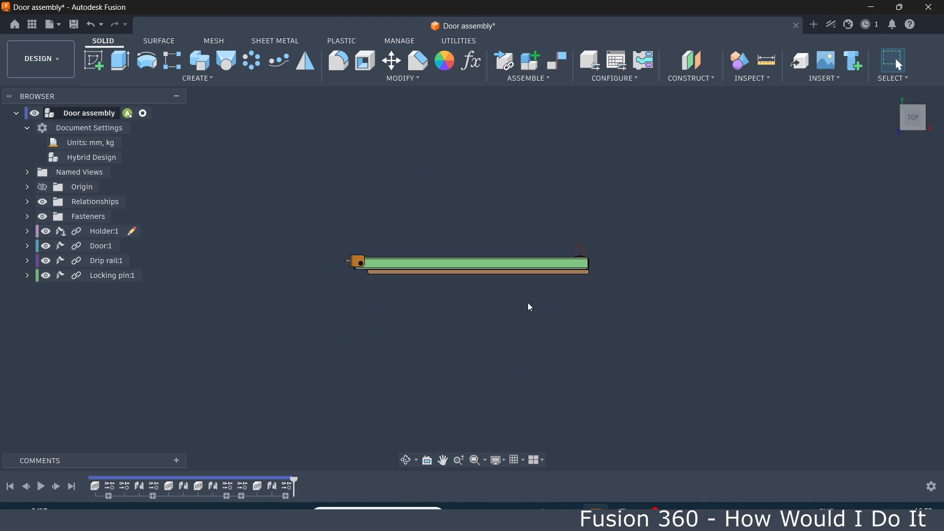
{"action": "left_click_drag", "start_coordinate": [571, 279], "coordinate": [526, 309]}
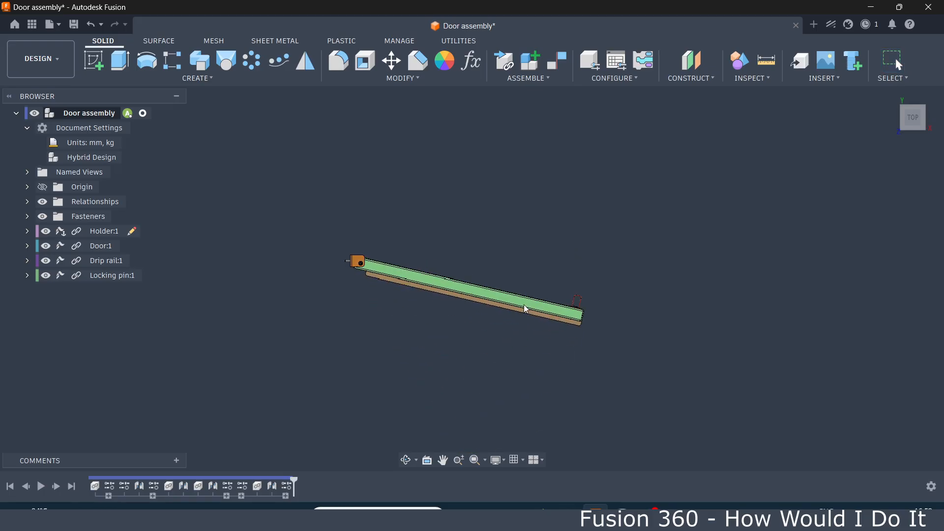
{"action": "left_click", "coordinate": [904, 64]}
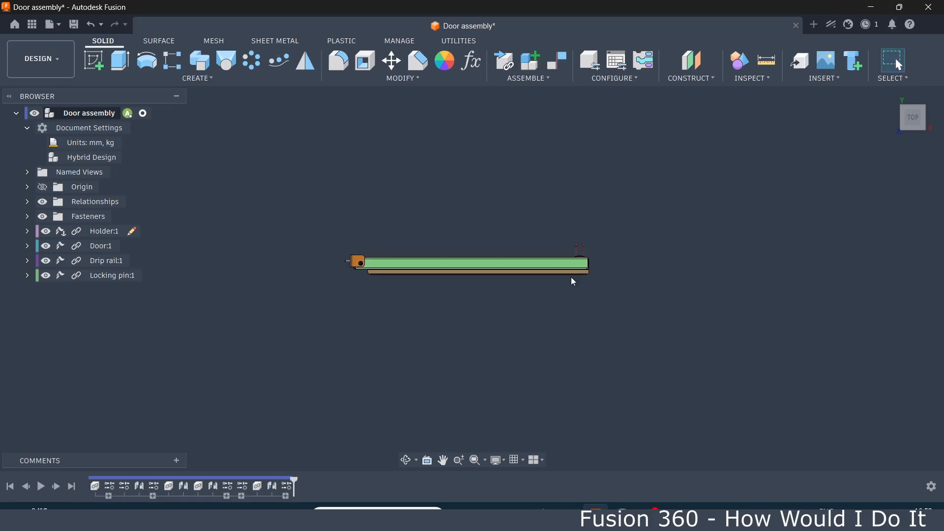
{"action": "key", "text": "F6"}
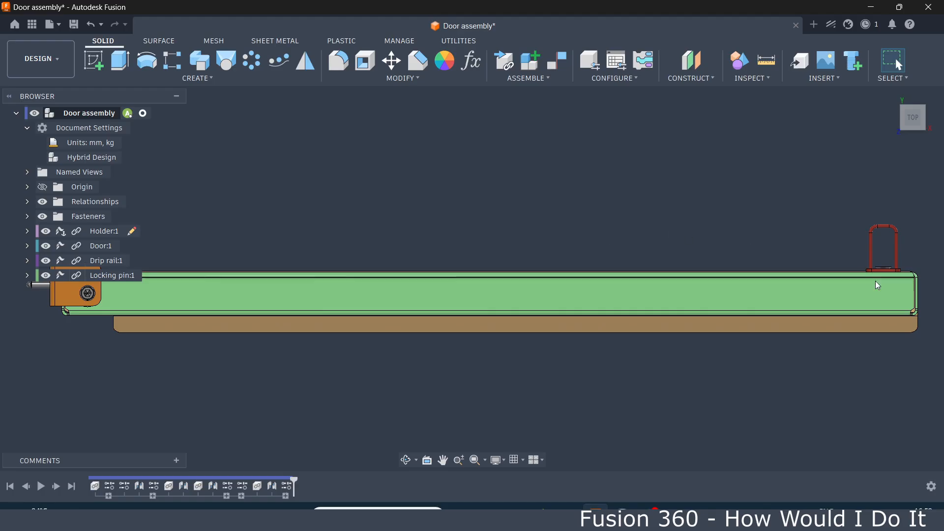
{"action": "left_click_drag", "start_coordinate": [915, 311], "coordinate": [906, 426]}
{"action": "left_click", "coordinate": [903, 69]}
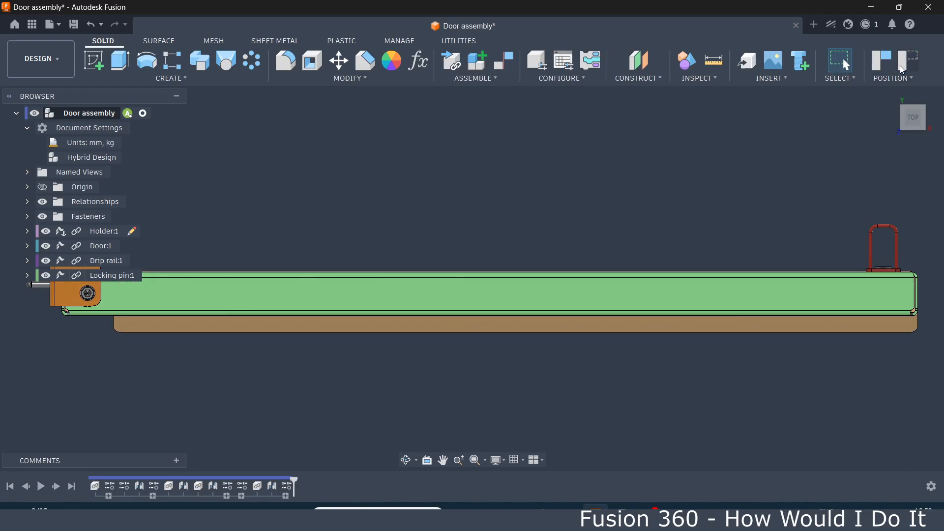
{"action": "key", "text": "Home"}
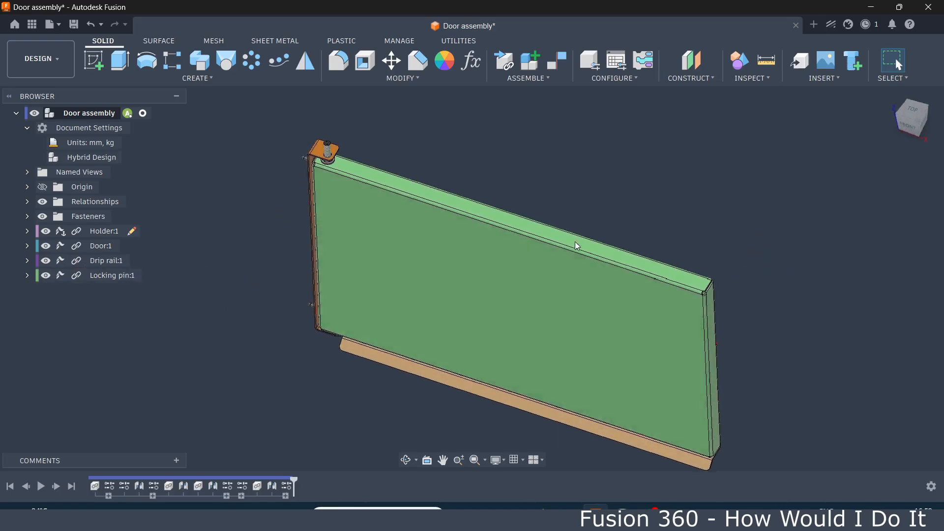